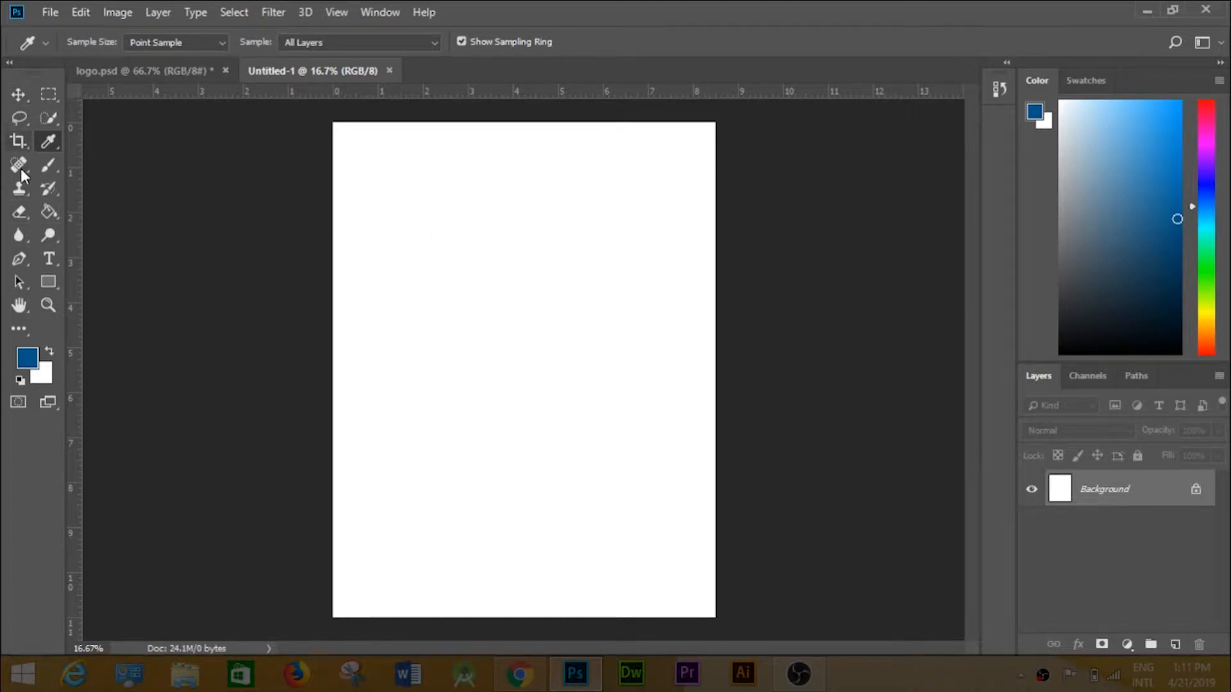
Draw a dark-blue Pen shape about 906 by 108 px at the page's top-left corner, with a slanted right end
{"action": "left_click", "coordinate": [19, 258]}
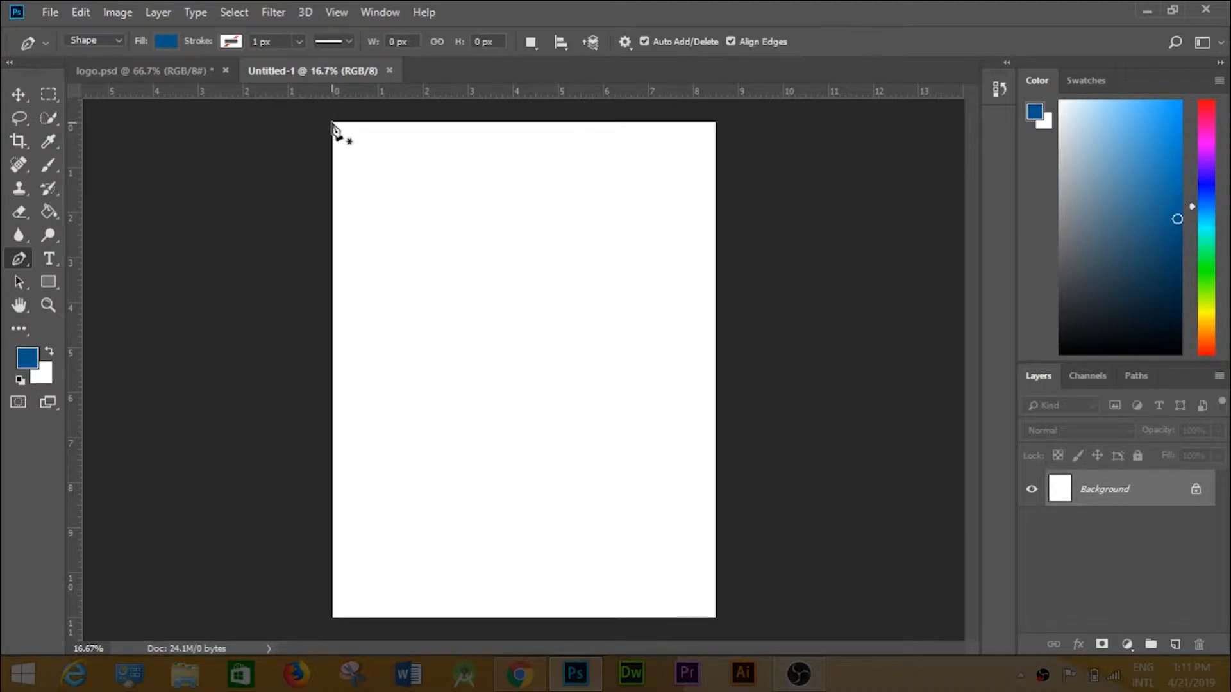
{"action": "left_click", "coordinate": [332, 122]}
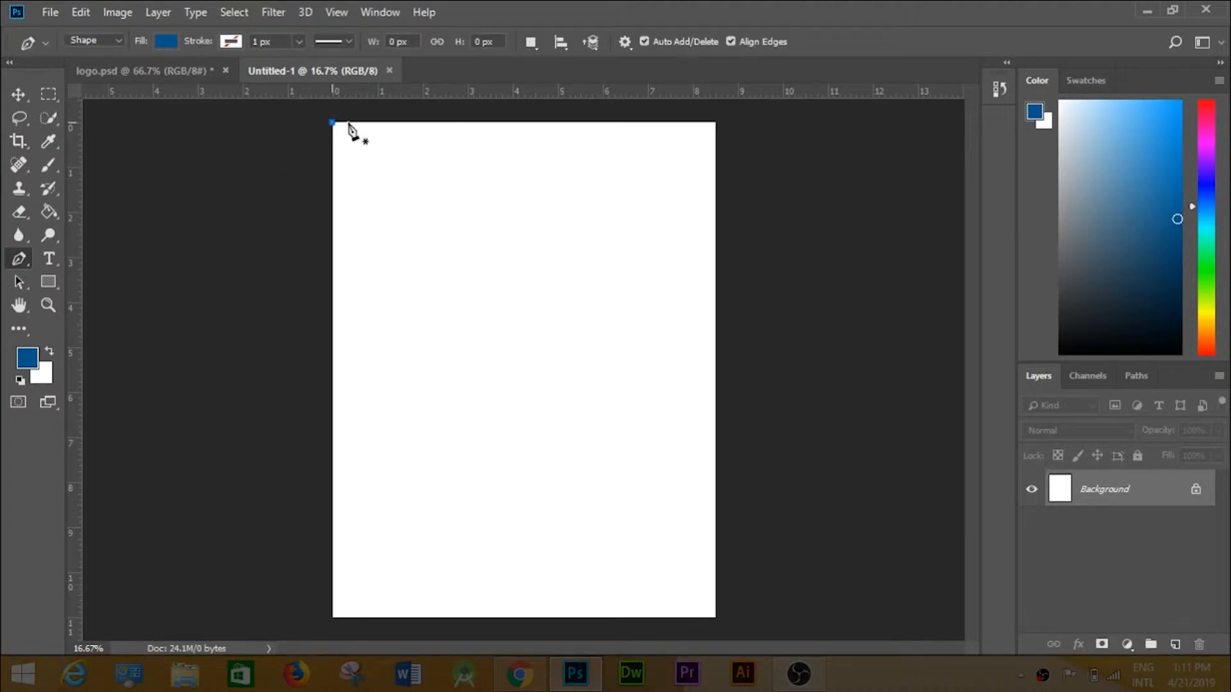
{"action": "left_click", "coordinate": [468, 138]}
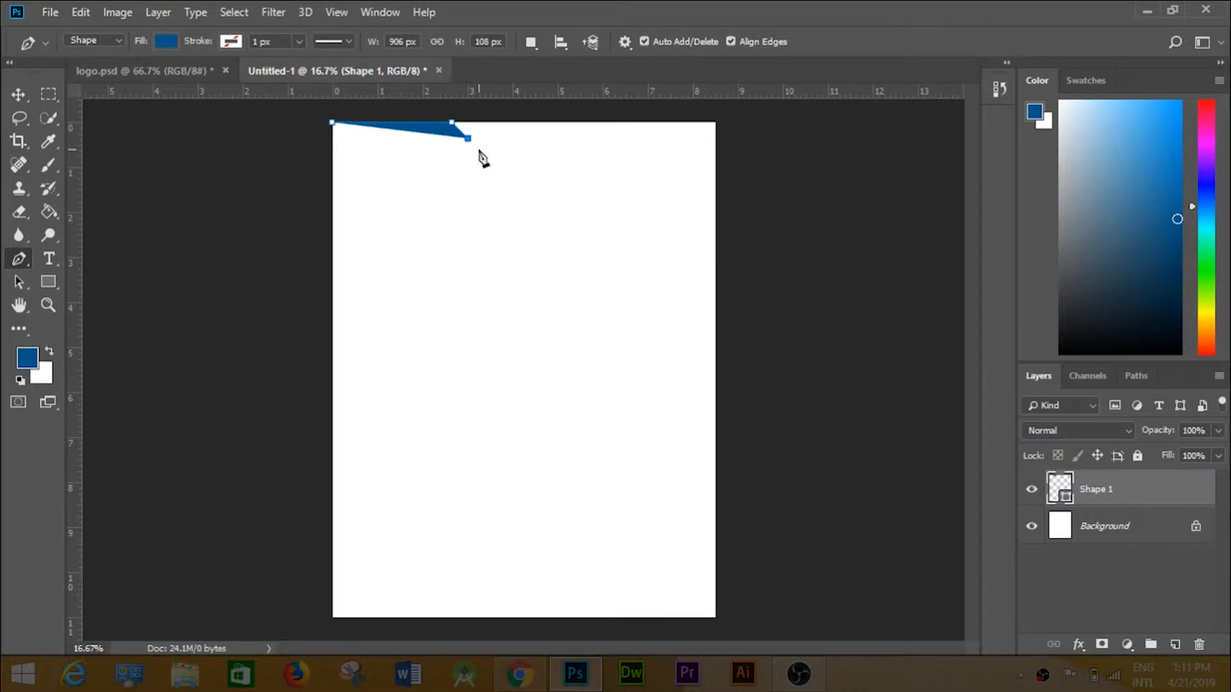
{"action": "left_click", "coordinate": [333, 137]}
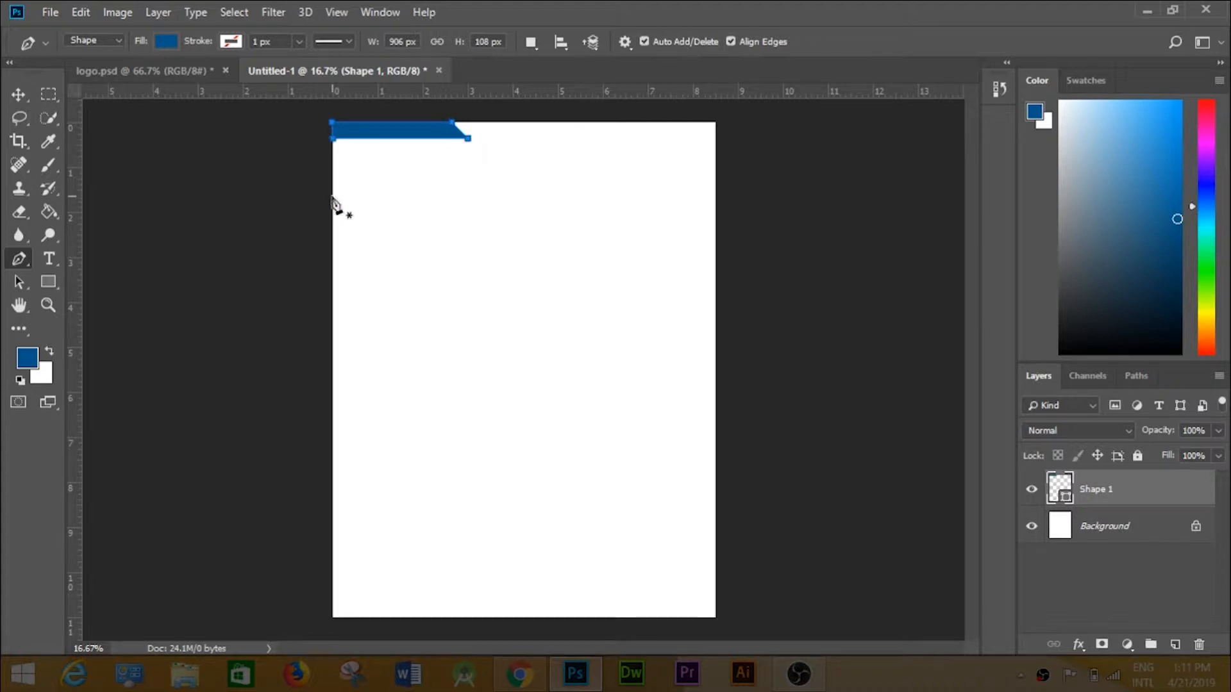
{"action": "left_click", "coordinate": [19, 95]}
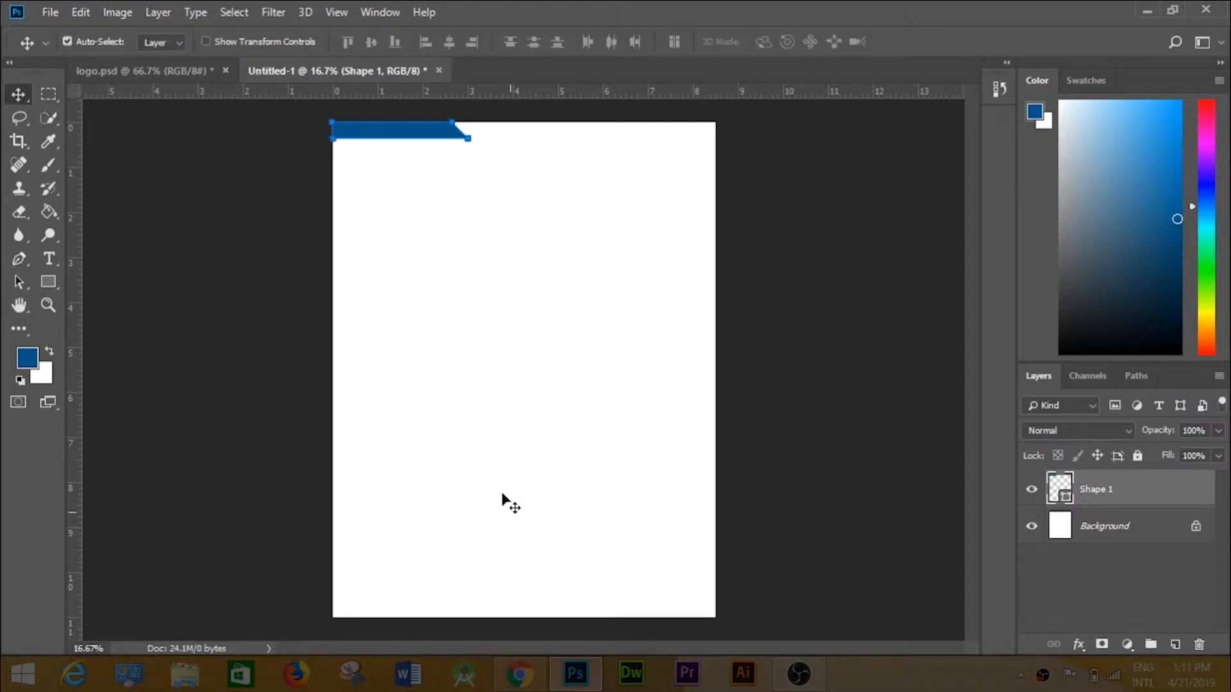
{"action": "left_click", "coordinate": [179, 221]}
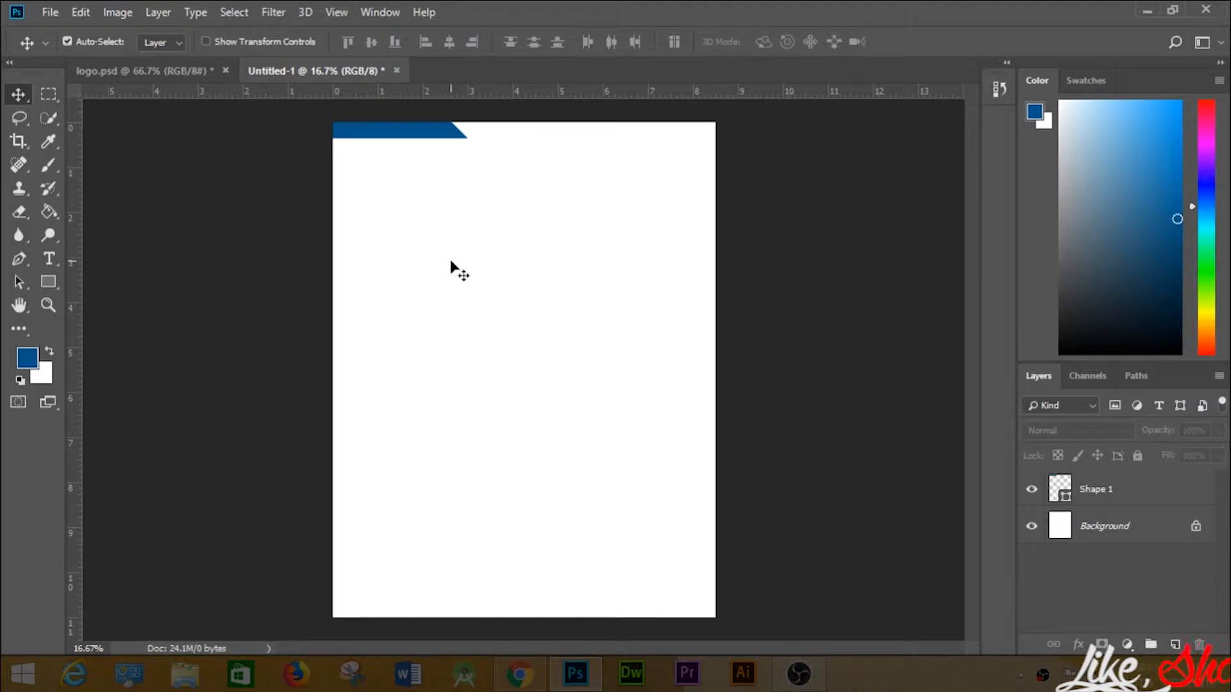
Move the dark-blue header shape slightly down from the page's top edge, leaving a thin white strip above it
{"action": "left_click", "coordinate": [409, 136]}
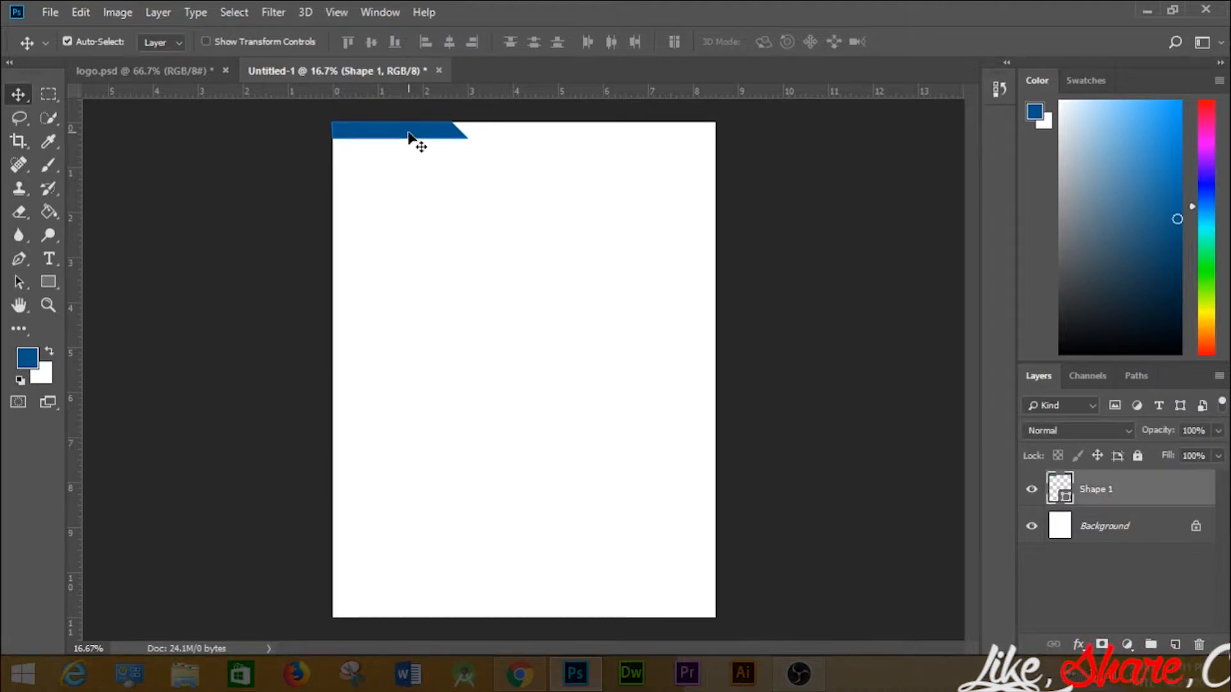
{"action": "left_click_drag", "start_coordinate": [408, 133], "coordinate": [409, 135]}
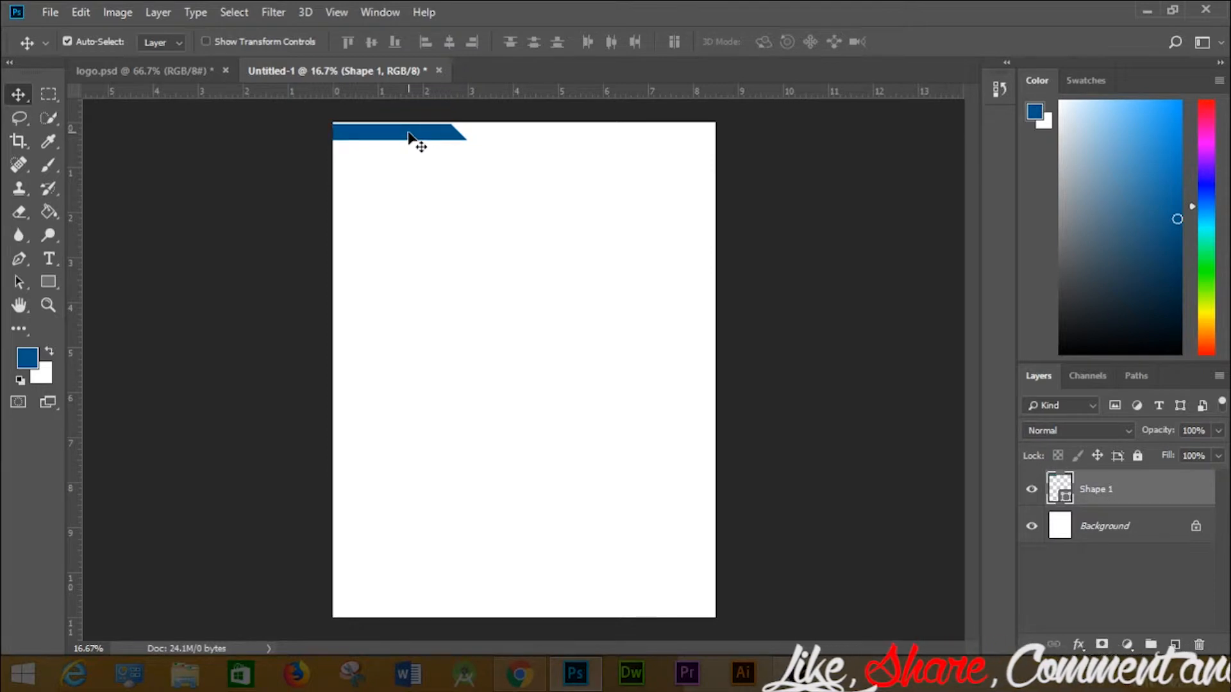
{"action": "left_click", "coordinate": [222, 231]}
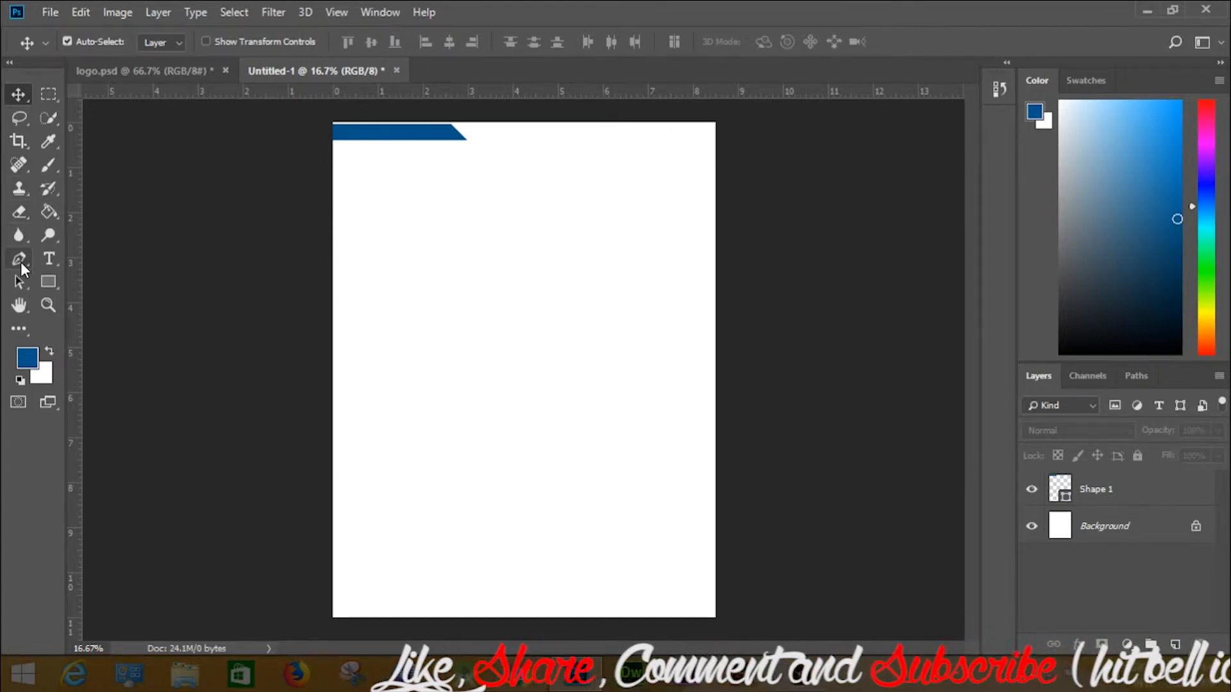
Place the ytt logo from logo.psd below the dark-blue header shape and sample the graduation cap's blue as the foreground colour
{"action": "left_click", "coordinate": [136, 71]}
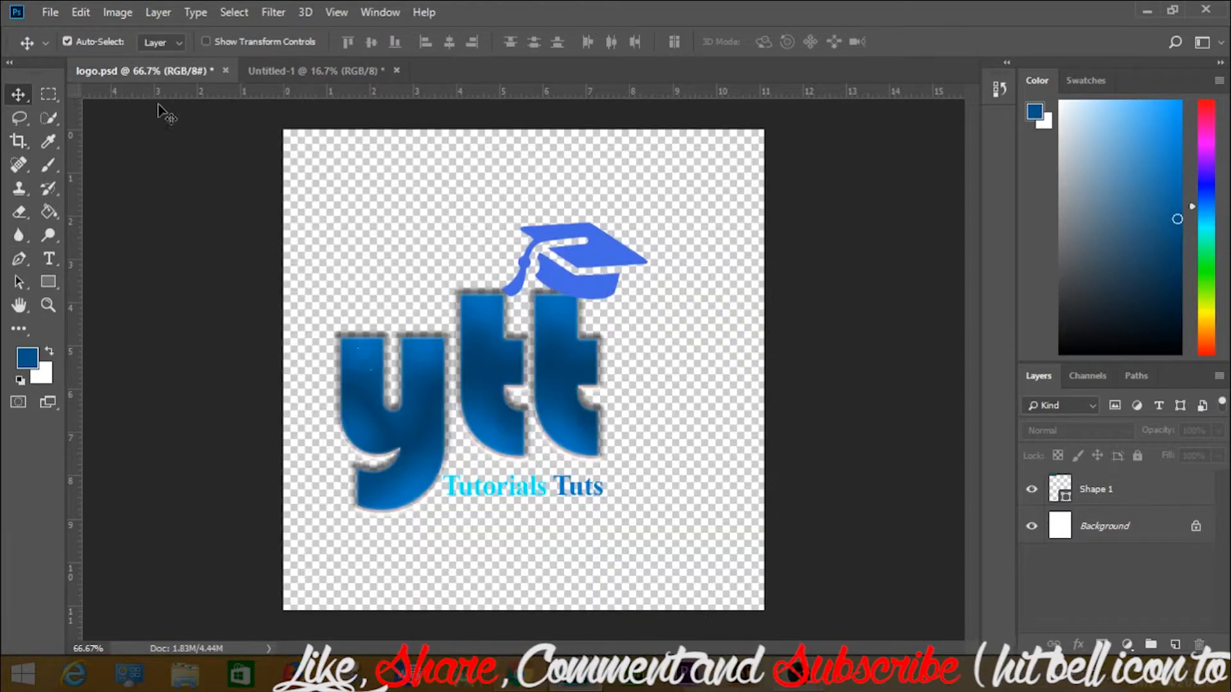
{"action": "left_click", "coordinate": [433, 408]}
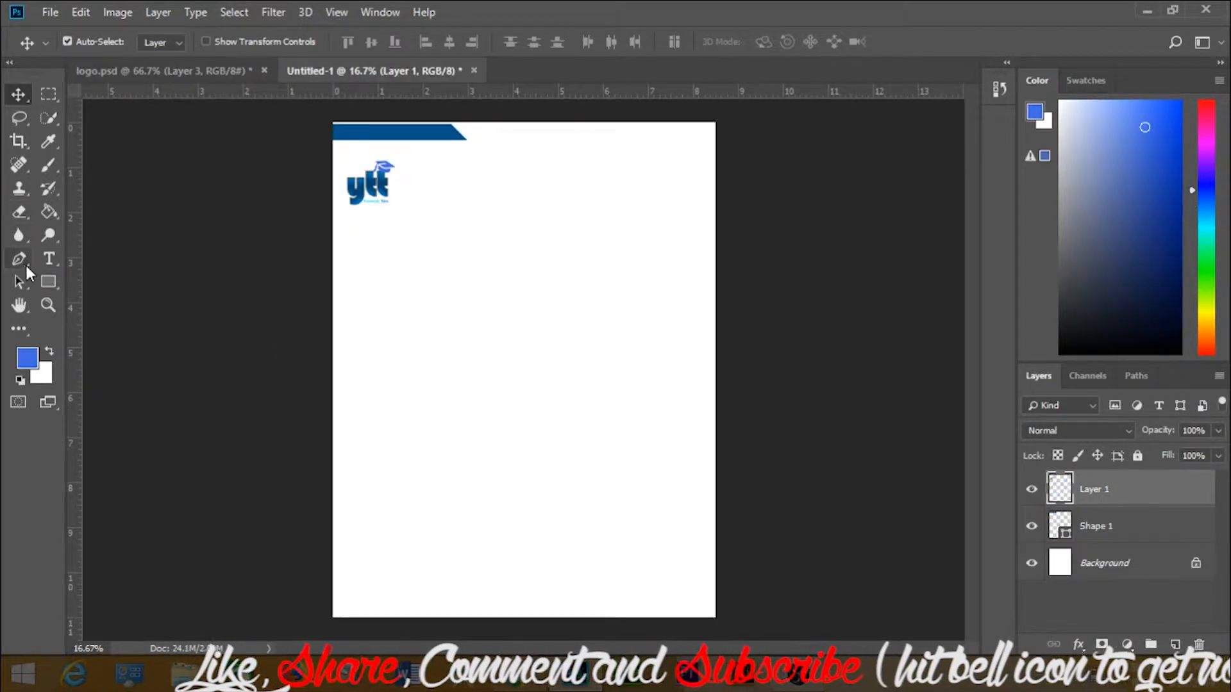
Draw a lighter-blue Pen shape about 1980 by 162 px at the page's bottom-right corner, with a slanted left end
{"action": "left_click", "coordinate": [19, 259]}
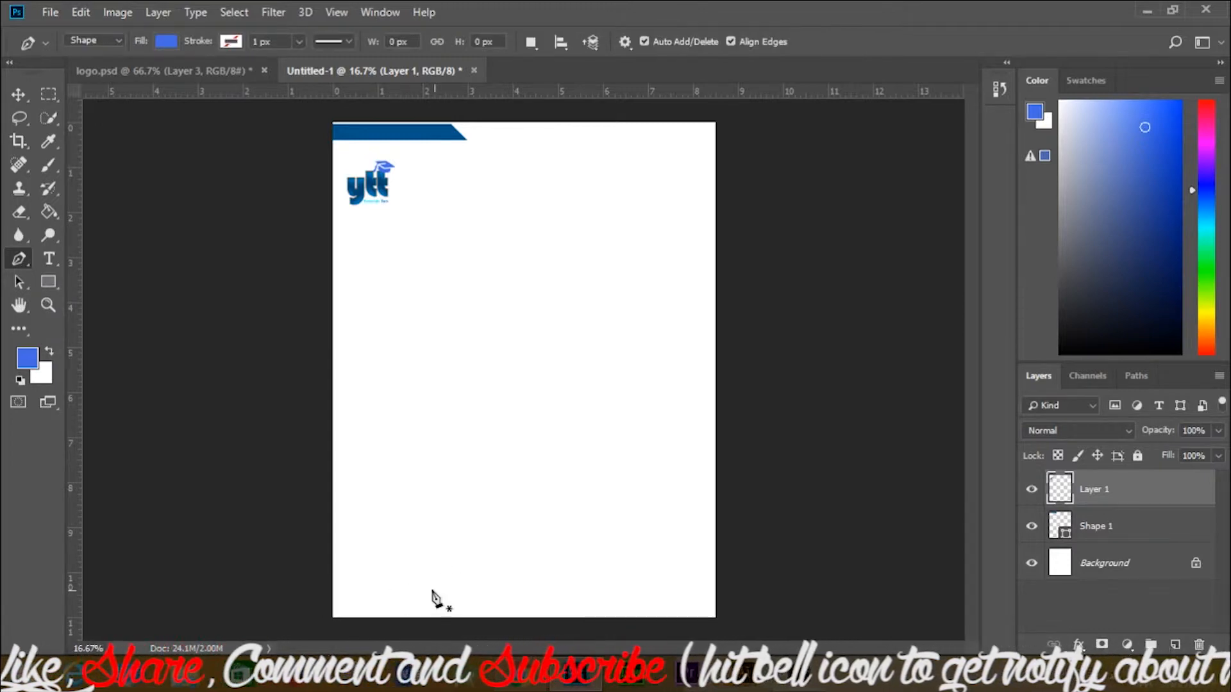
{"action": "left_click", "coordinate": [715, 619]}
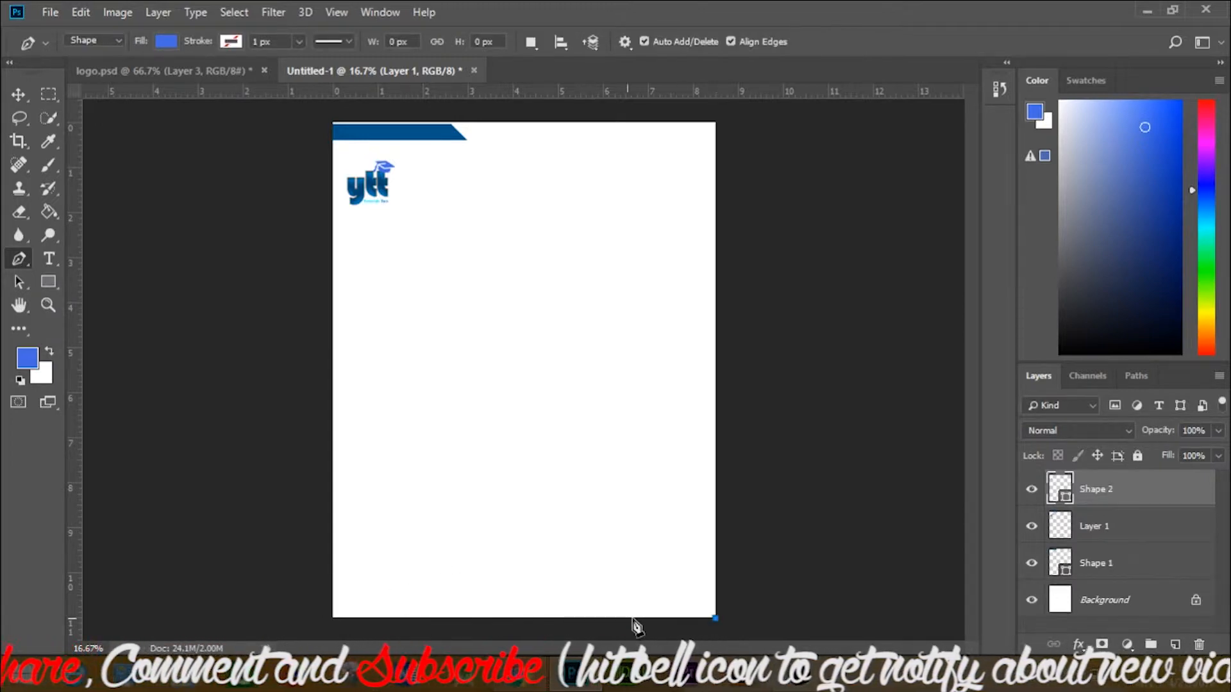
{"action": "left_click", "coordinate": [442, 618]}
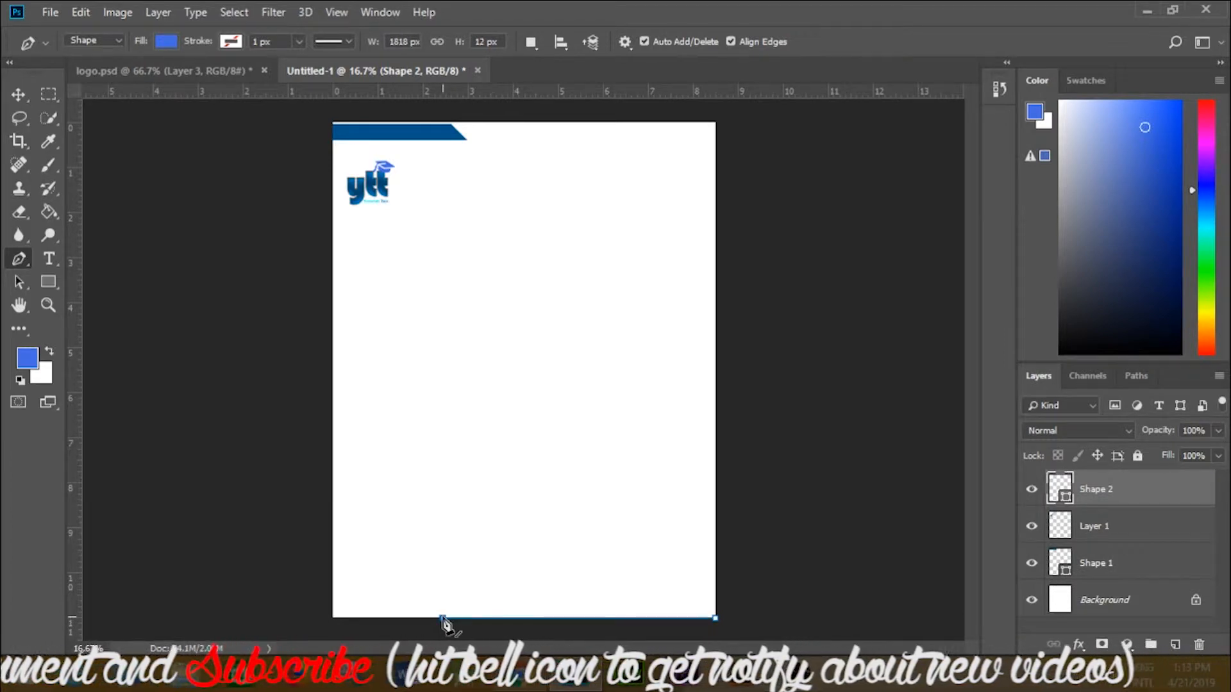
{"action": "left_click", "coordinate": [418, 594]}
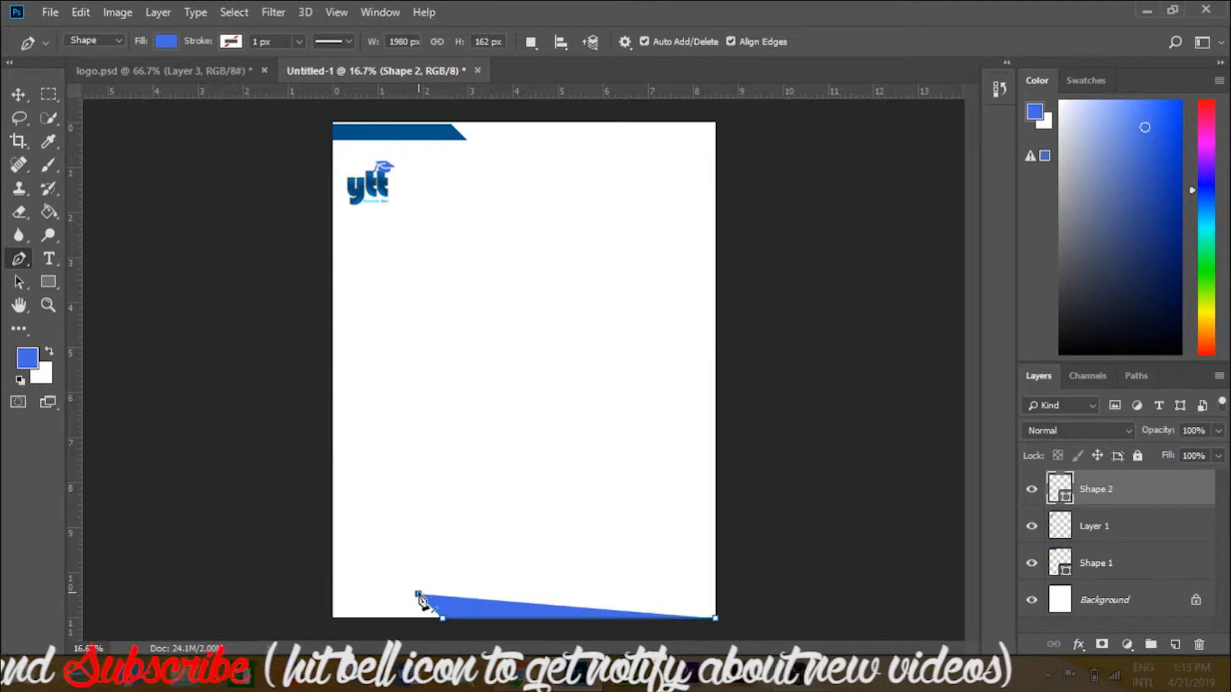
{"action": "left_click", "coordinate": [715, 594]}
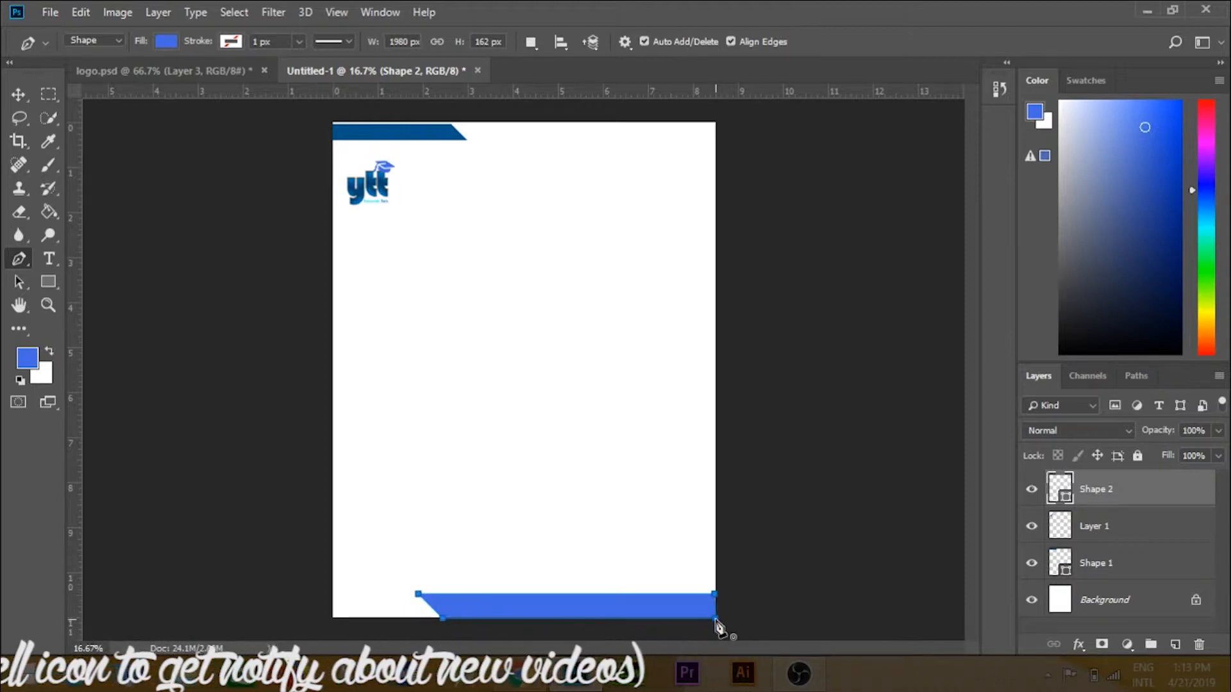
{"action": "left_click", "coordinate": [716, 619]}
{"action": "left_click", "coordinate": [18, 94]}
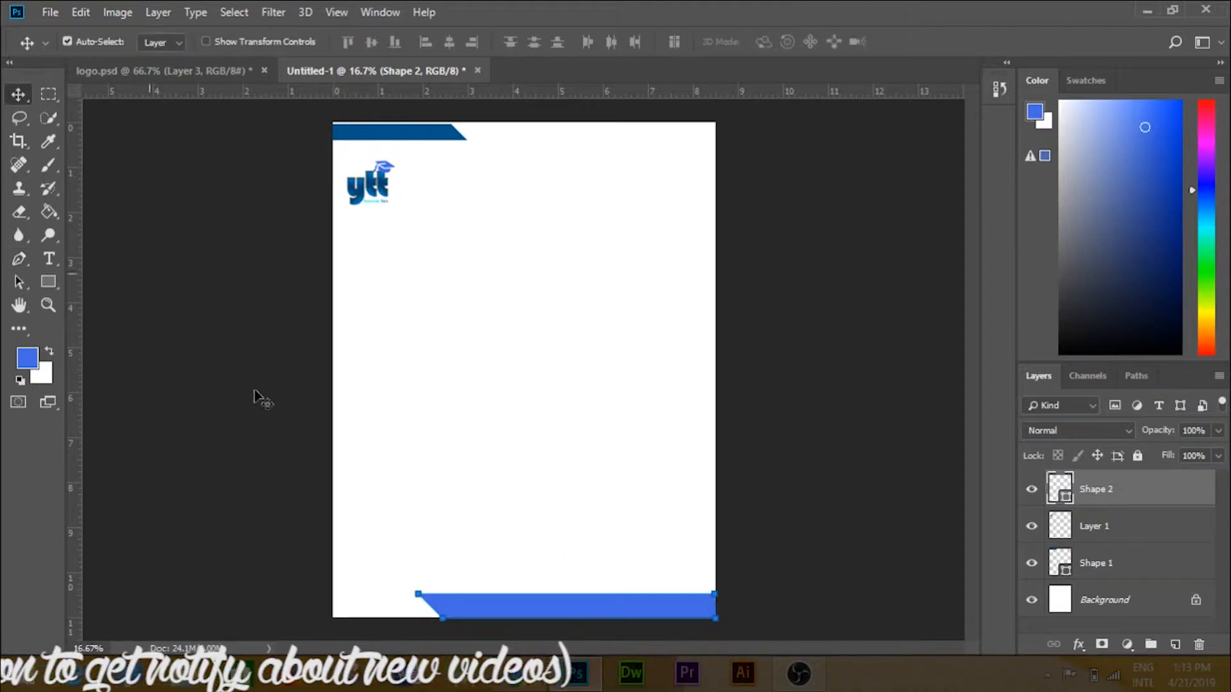
{"action": "left_click", "coordinate": [492, 542]}
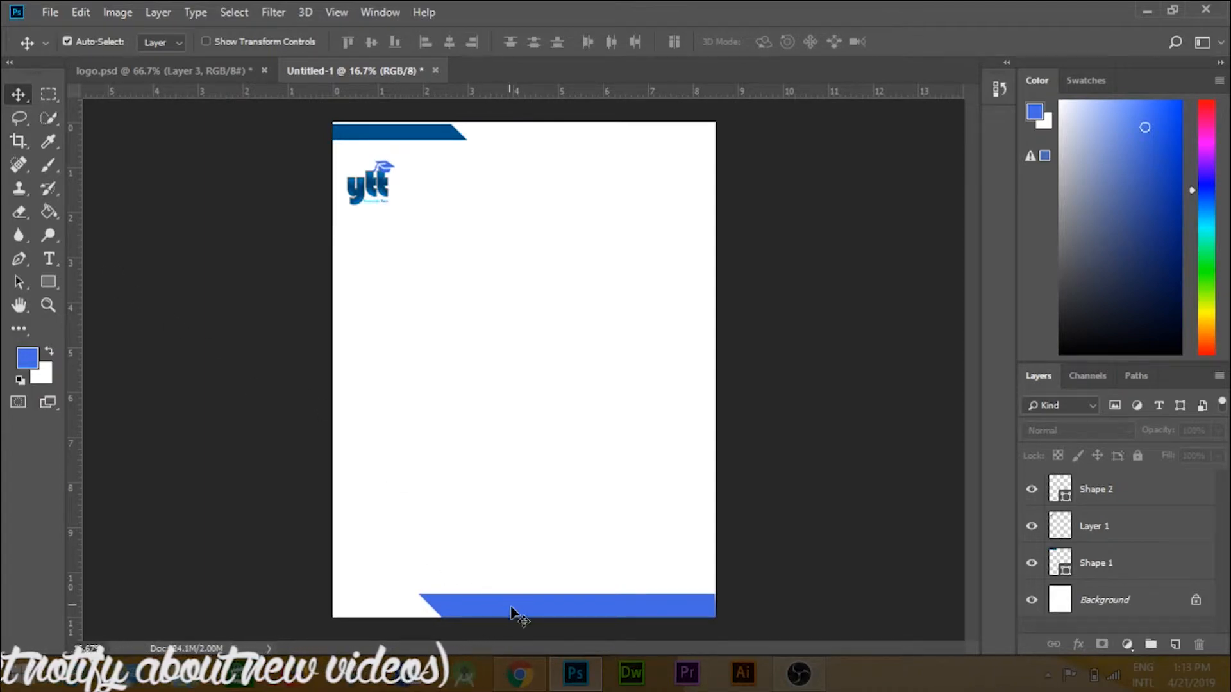
Move the lighter-blue shape to the top of the page beside the dark-blue one, leaving a narrow slanted gap between them
{"action": "left_click_drag", "start_coordinate": [511, 610], "coordinate": [567, 147]}
{"action": "left_click", "coordinate": [763, 255]}
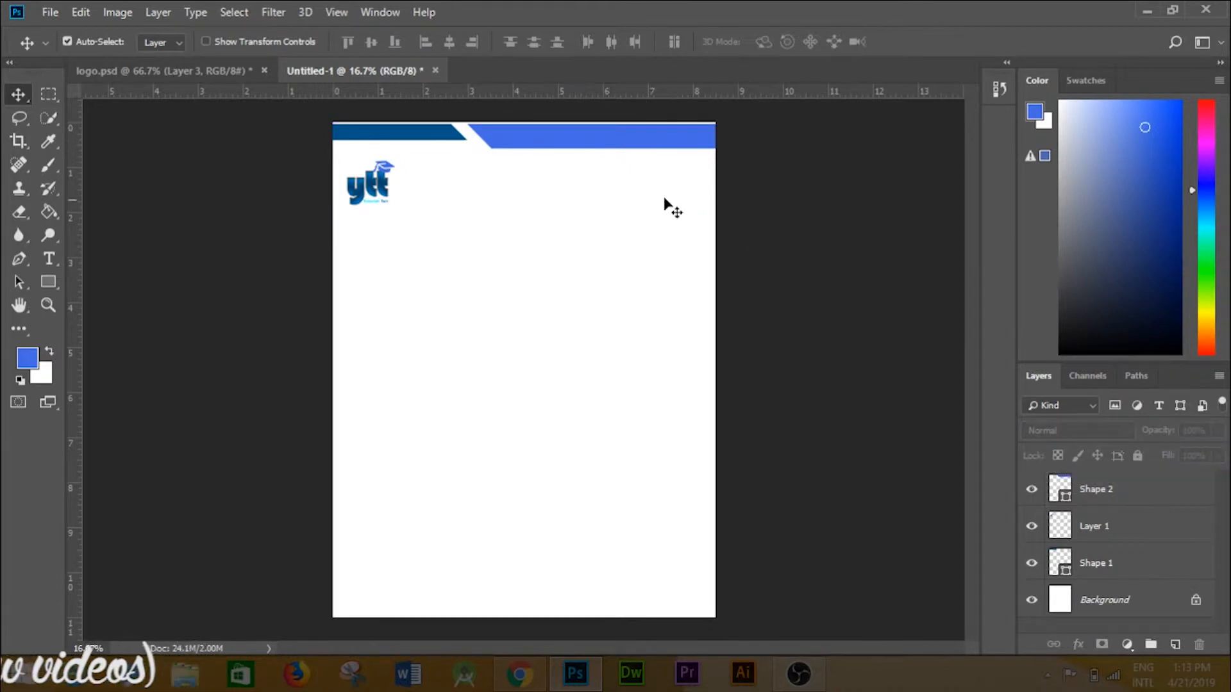
{"action": "left_click", "coordinate": [642, 140]}
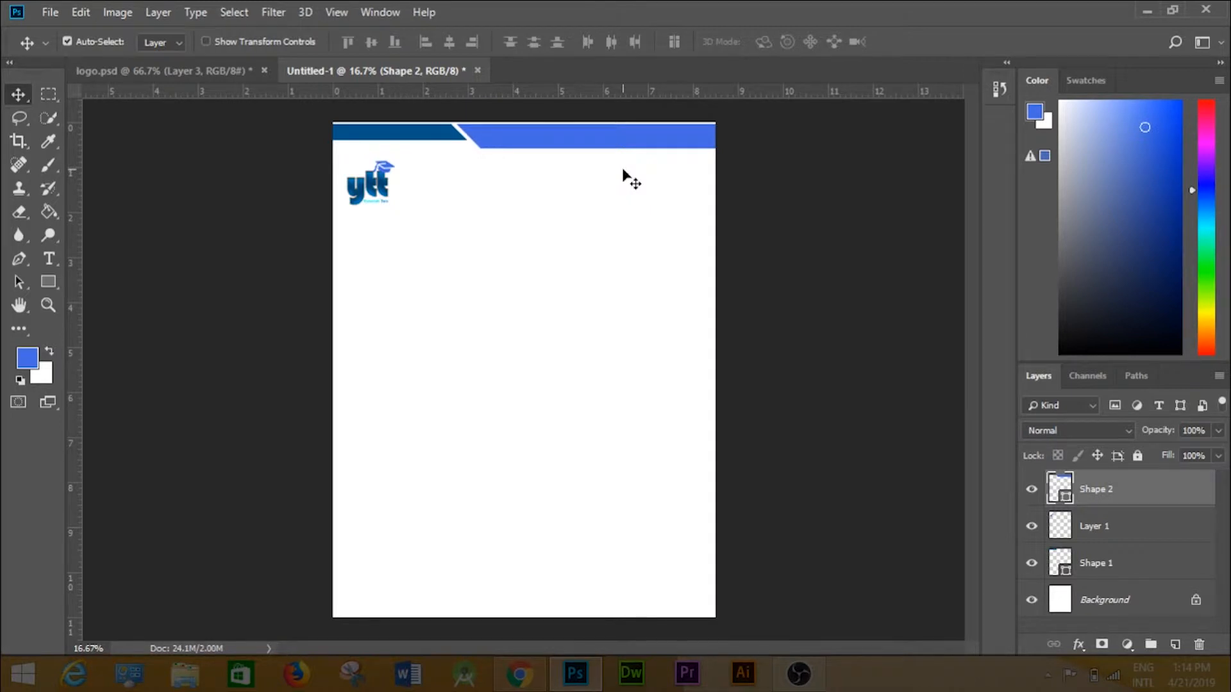
{"action": "left_click", "coordinate": [925, 346]}
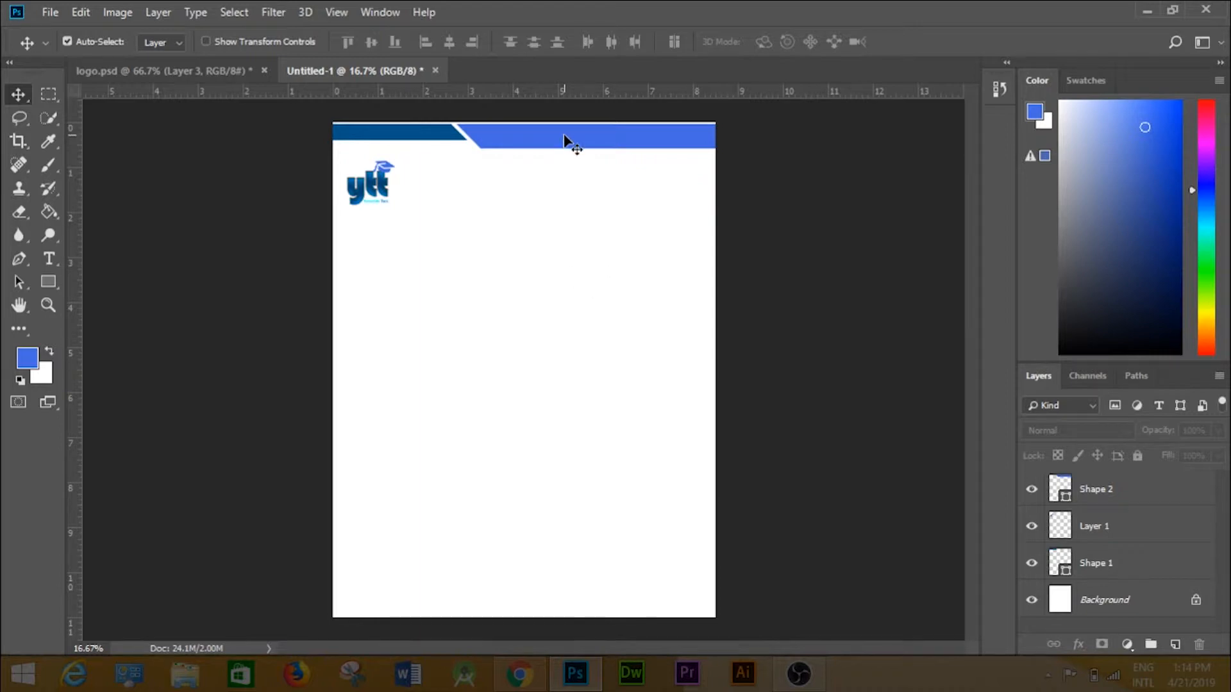
Duplicate the lighter-blue header shape to the page's bottom edge and stretch it to 140% width so it spans the full page
{"action": "left_click_drag", "start_coordinate": [566, 140], "coordinate": [494, 608]}
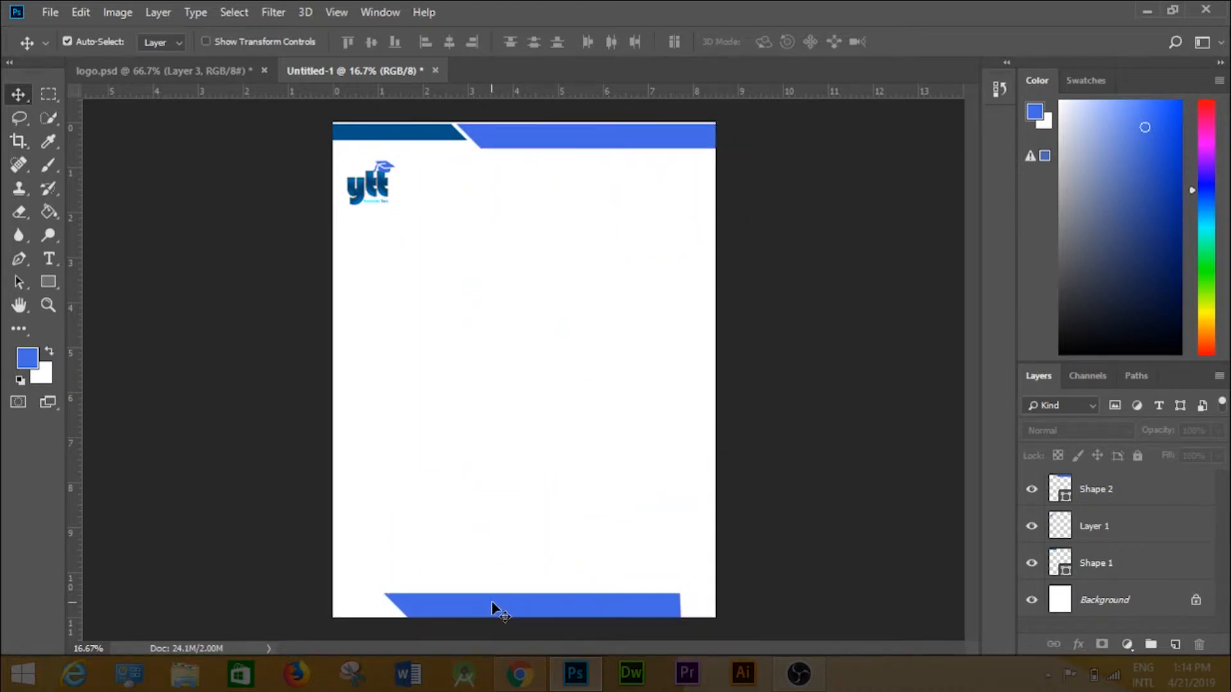
{"action": "key", "text": "ctrl+t"}
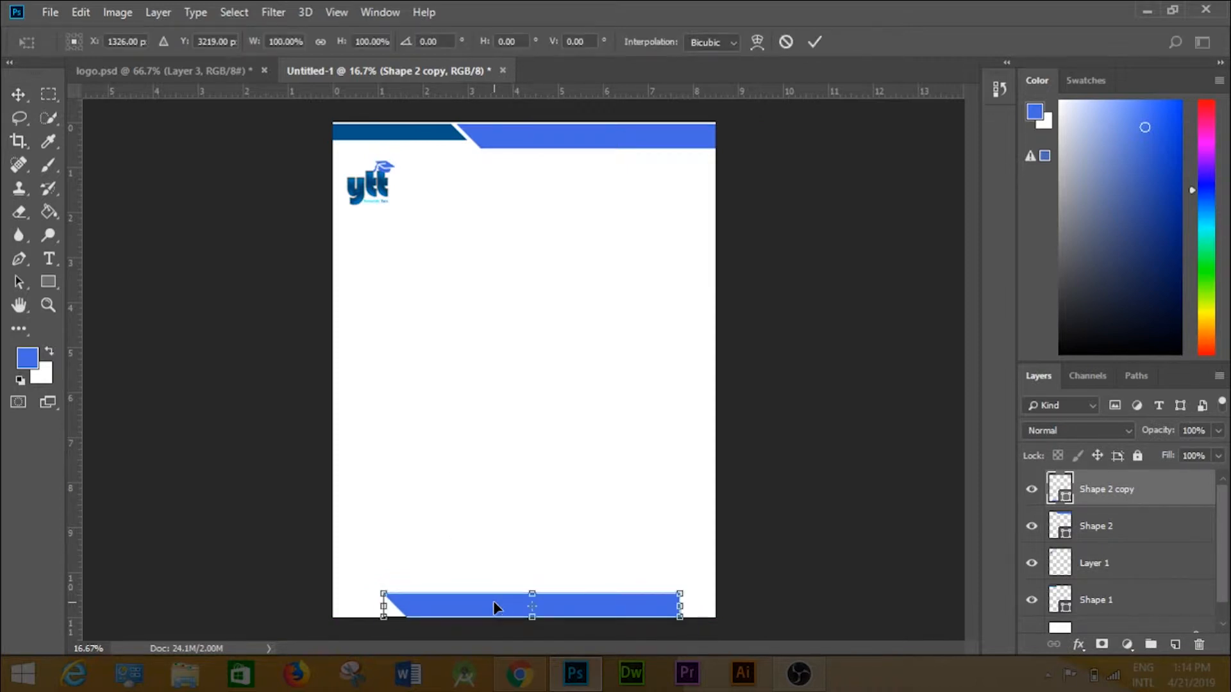
{"action": "left_click_drag", "start_coordinate": [691, 609], "coordinate": [725, 607]}
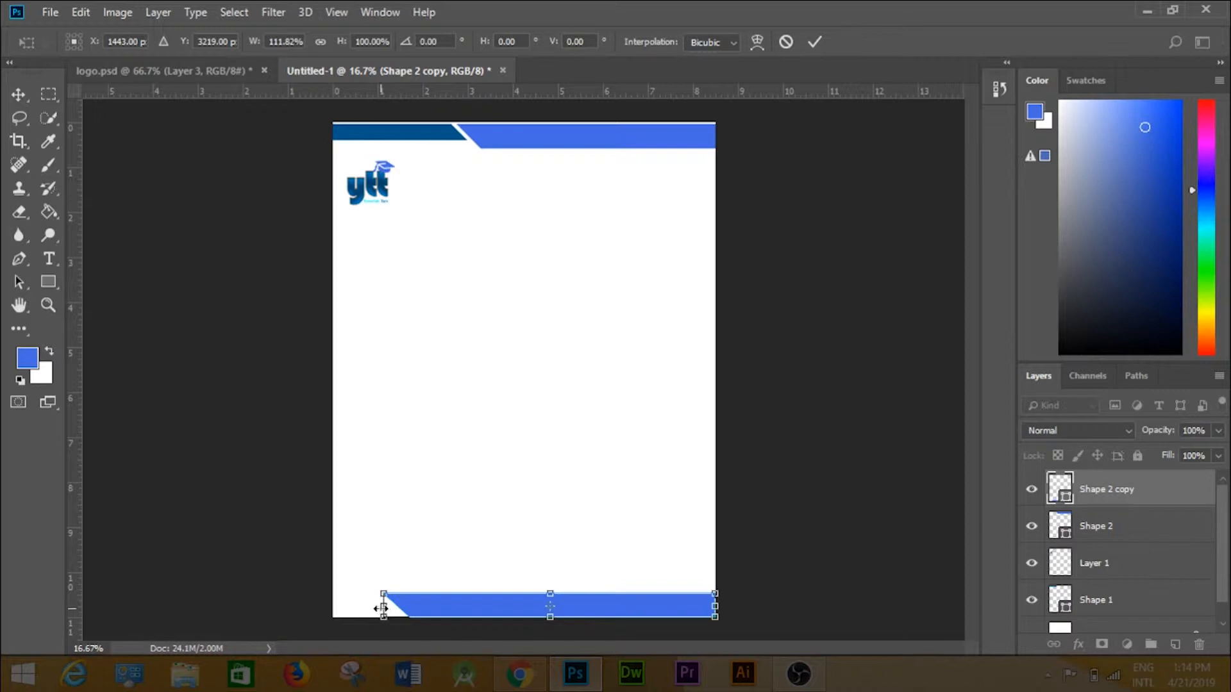
{"action": "left_click_drag", "start_coordinate": [381, 608], "coordinate": [297, 603]}
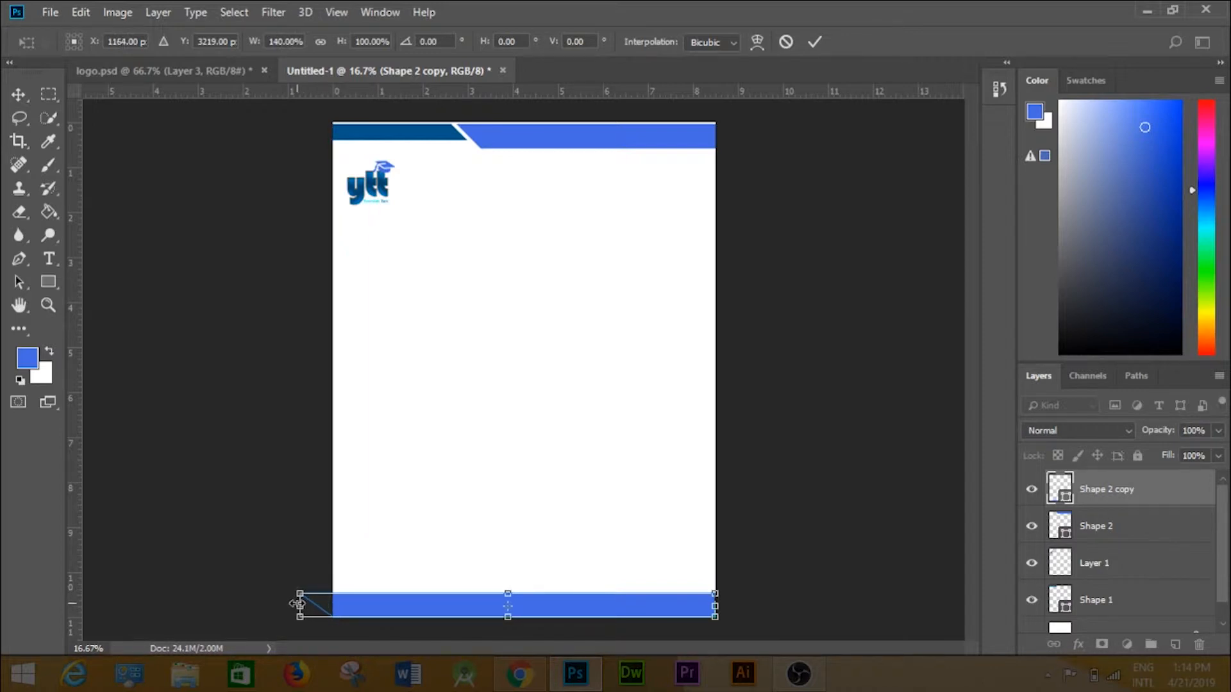
{"action": "left_click", "coordinate": [814, 39]}
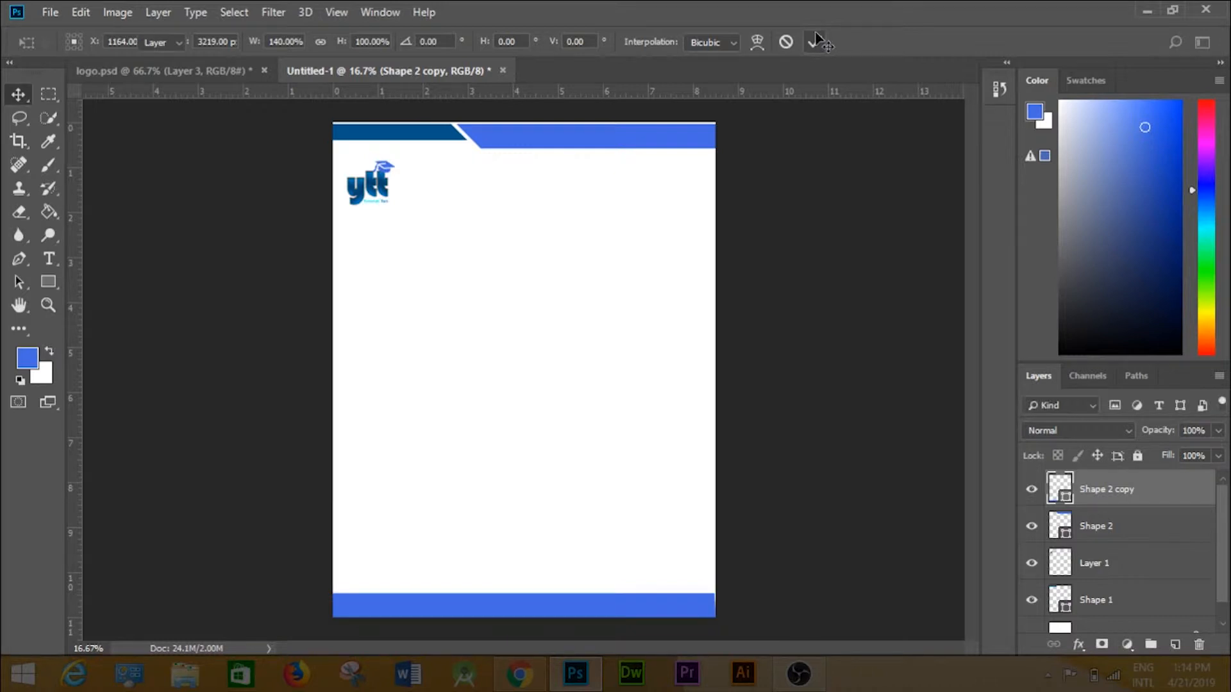
{"action": "left_click", "coordinate": [867, 313]}
Nudge the footer bar slightly down against the page's bottom edge and deselect it
{"action": "left_click", "coordinate": [628, 601]}
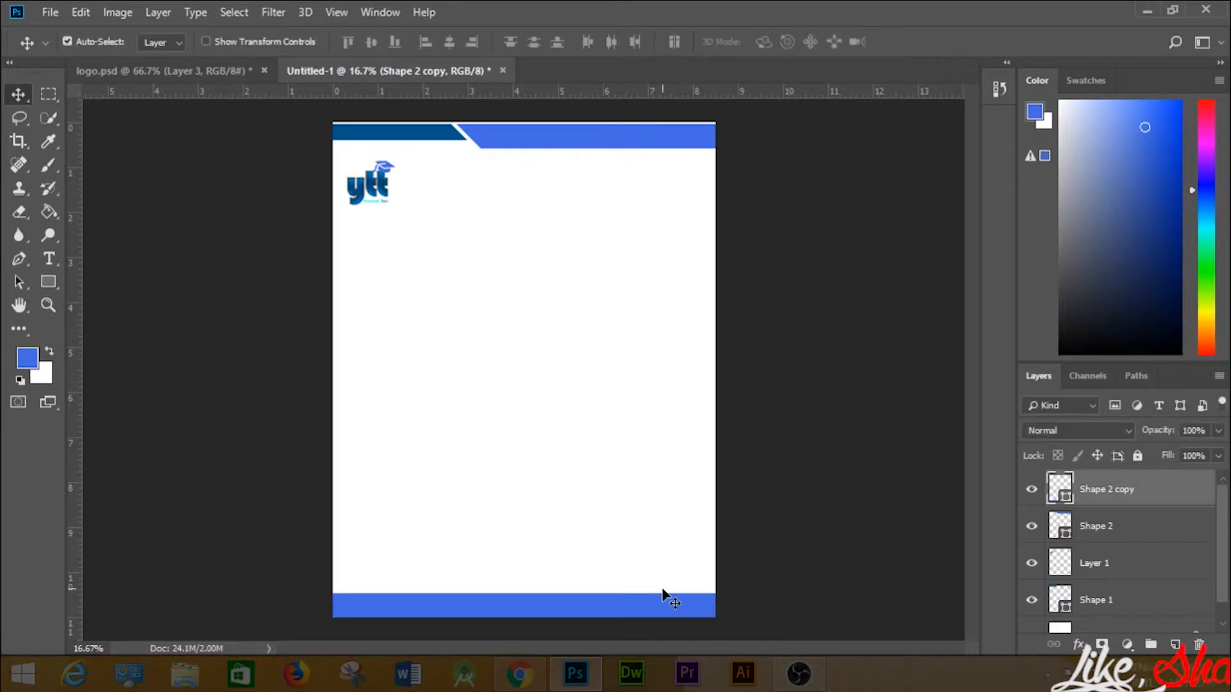
{"action": "key", "text": "shift+Down"}
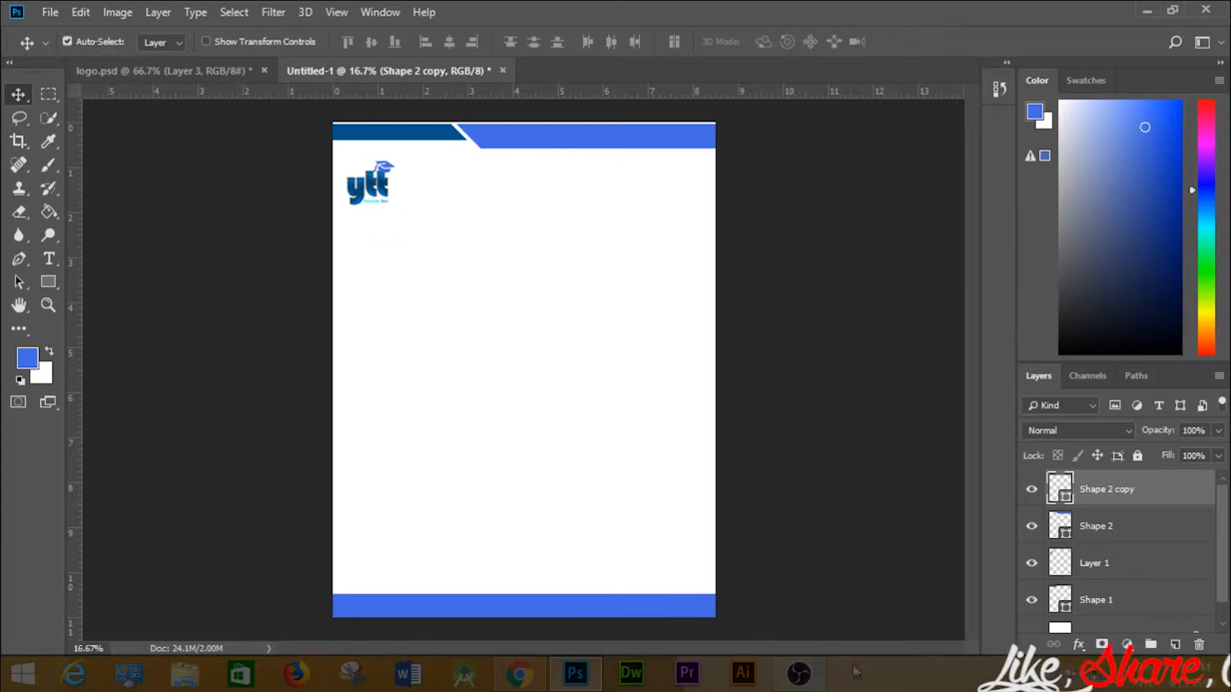
{"action": "left_click", "coordinate": [802, 510]}
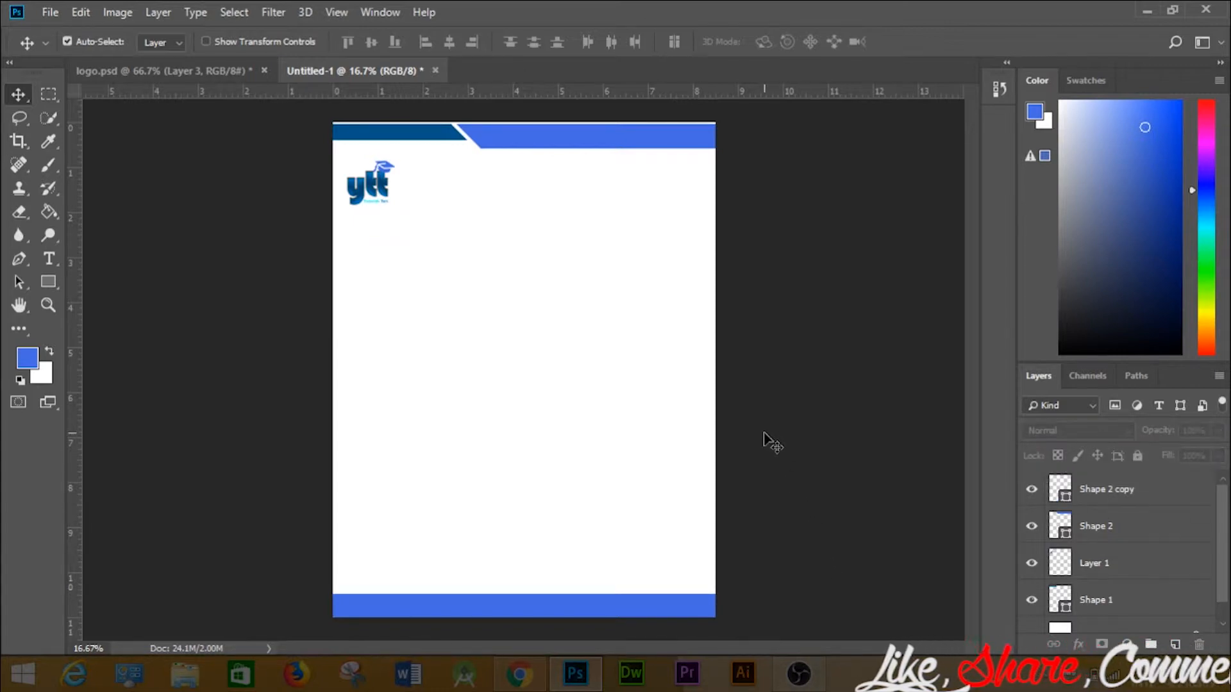
{"action": "left_click", "coordinate": [50, 259]}
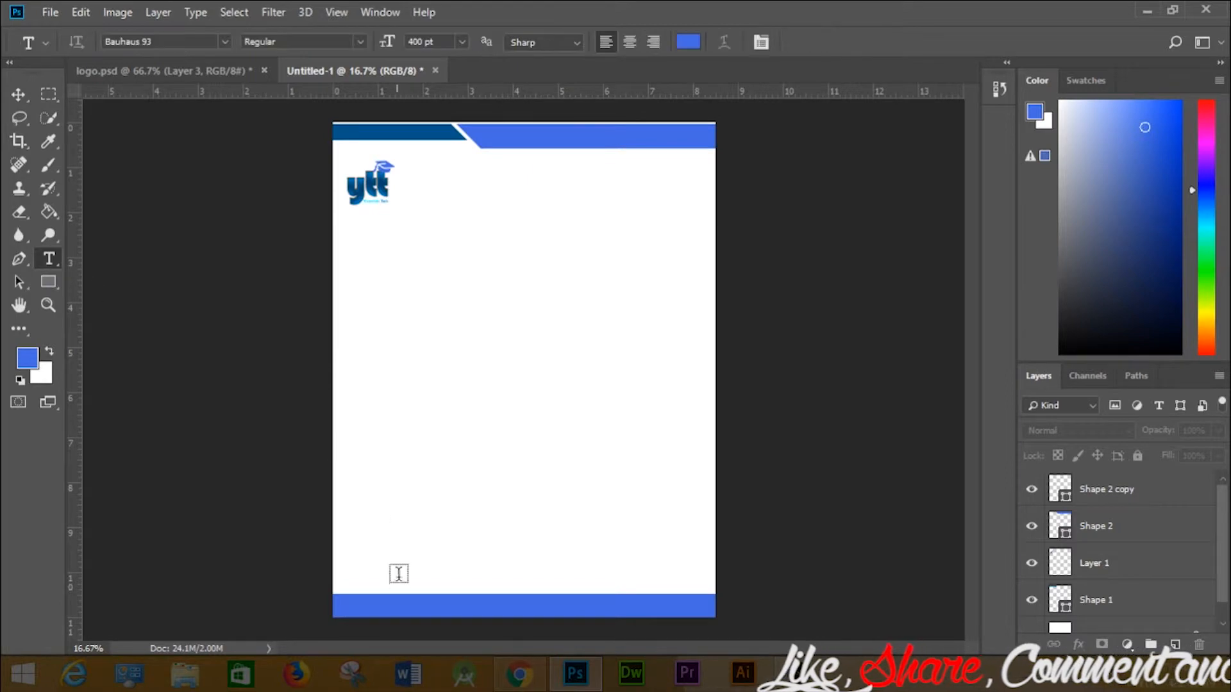
{"action": "left_click", "coordinate": [368, 605]}
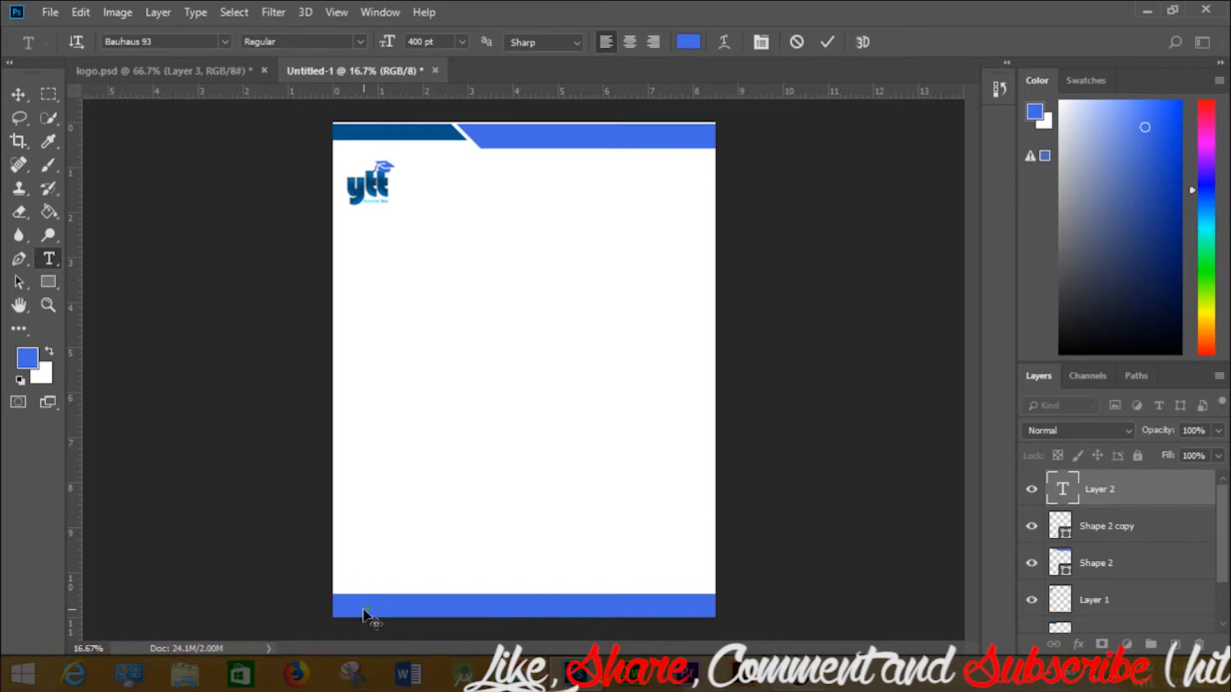
{"action": "left_click", "coordinate": [460, 41]}
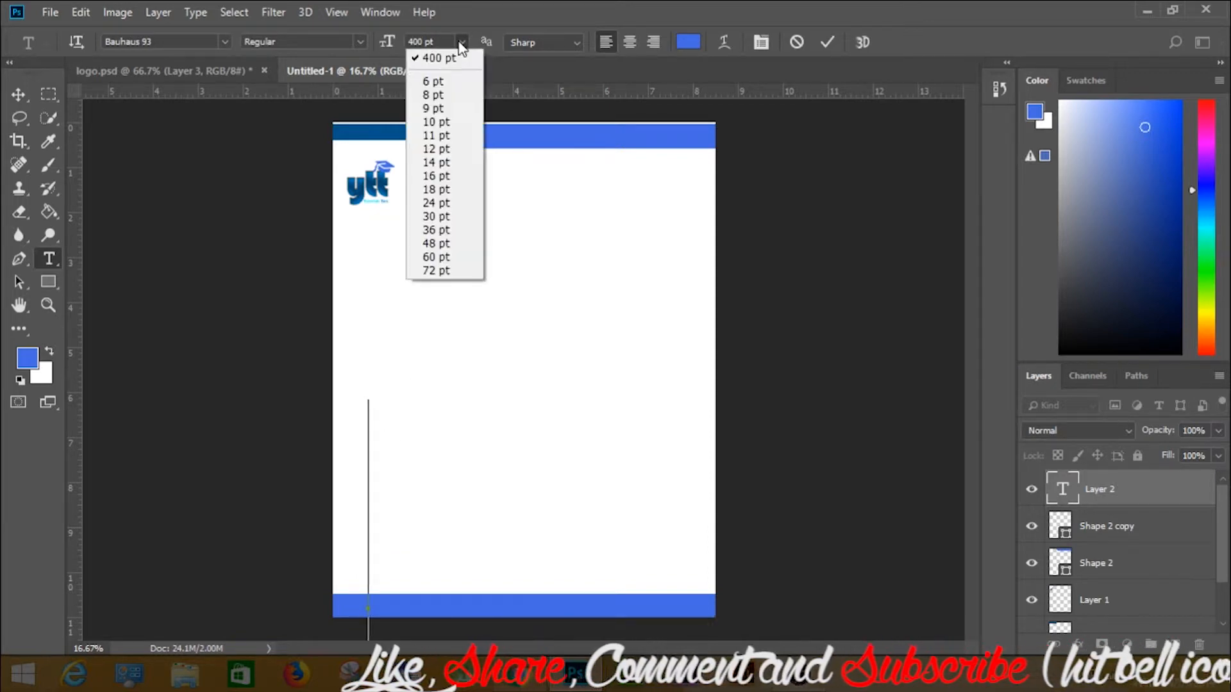
{"action": "left_click", "coordinate": [434, 161]}
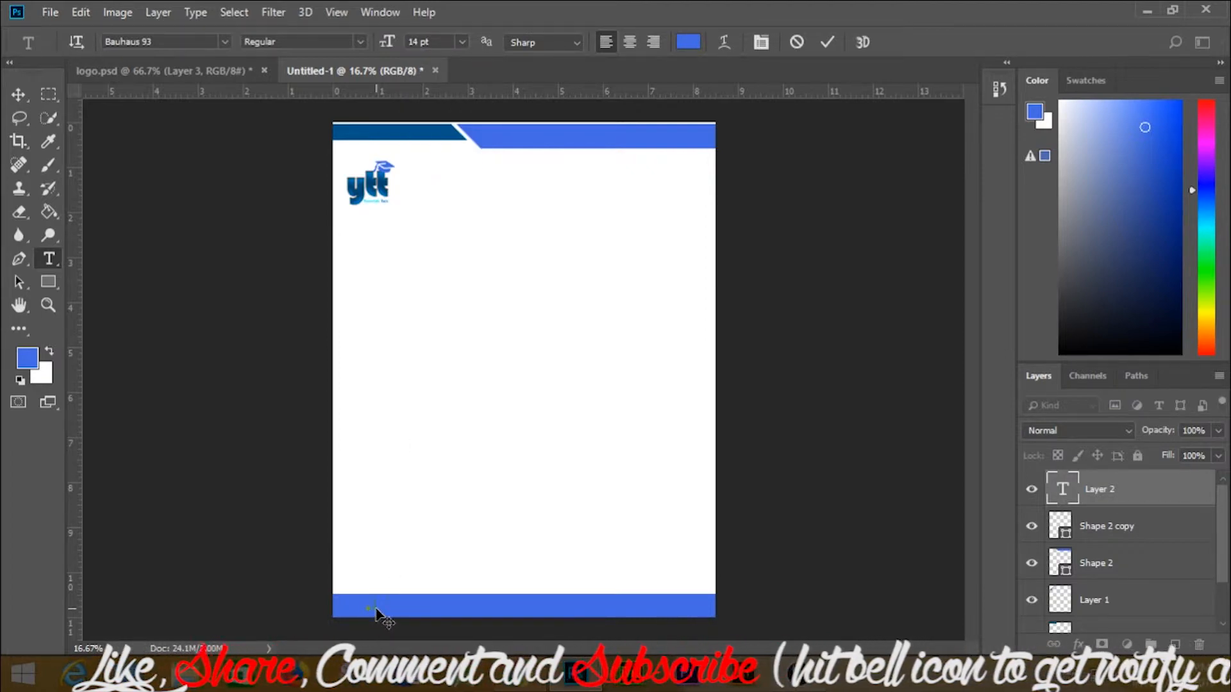
{"action": "type", "text": "www.ytt"}
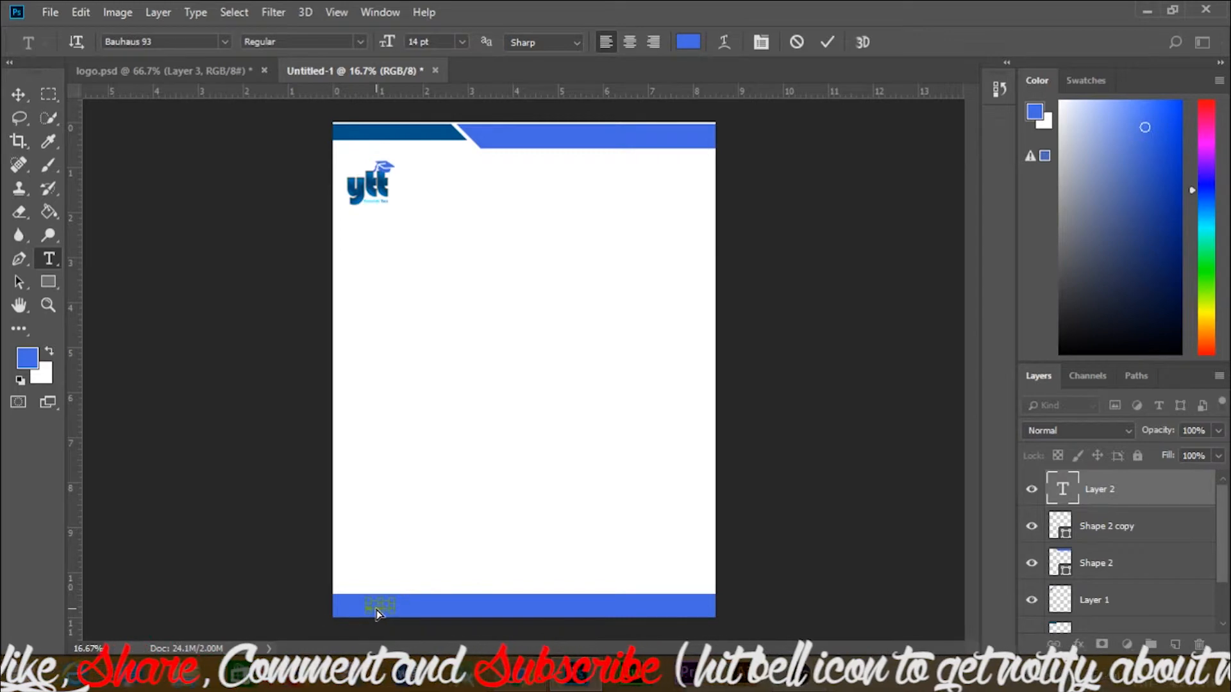
Change the colour of the footer text to white (#ffffff)
{"action": "key", "text": "ctrl+a"}
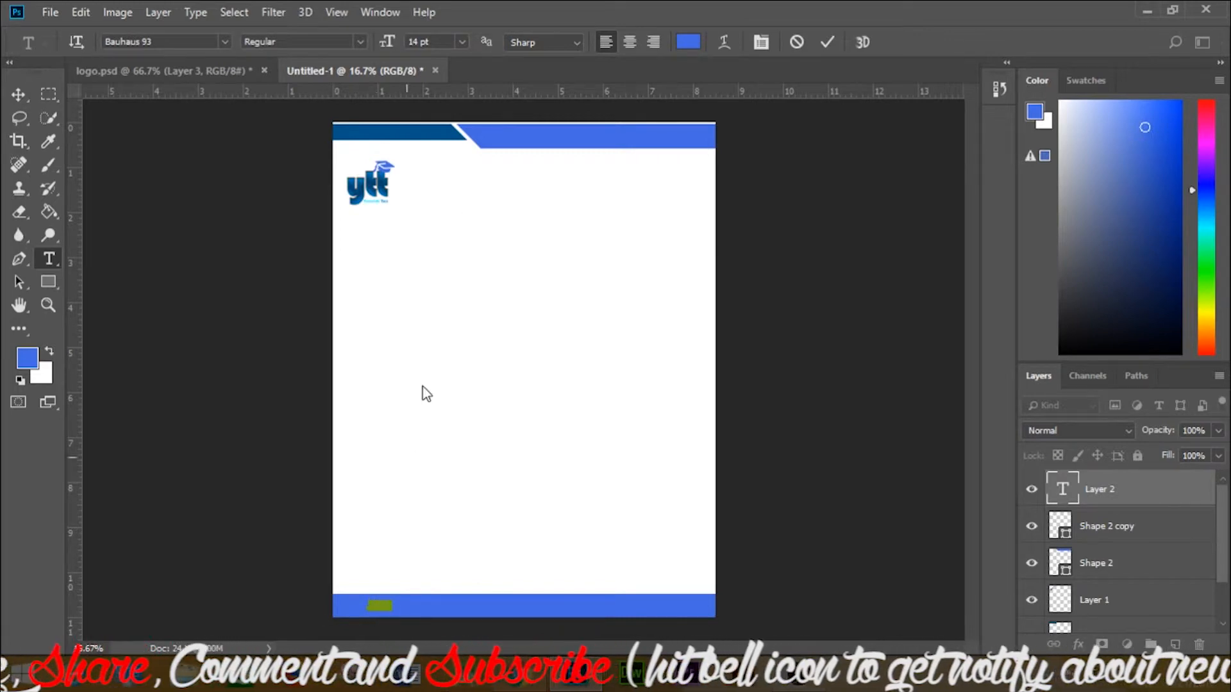
{"action": "left_click", "coordinate": [688, 42]}
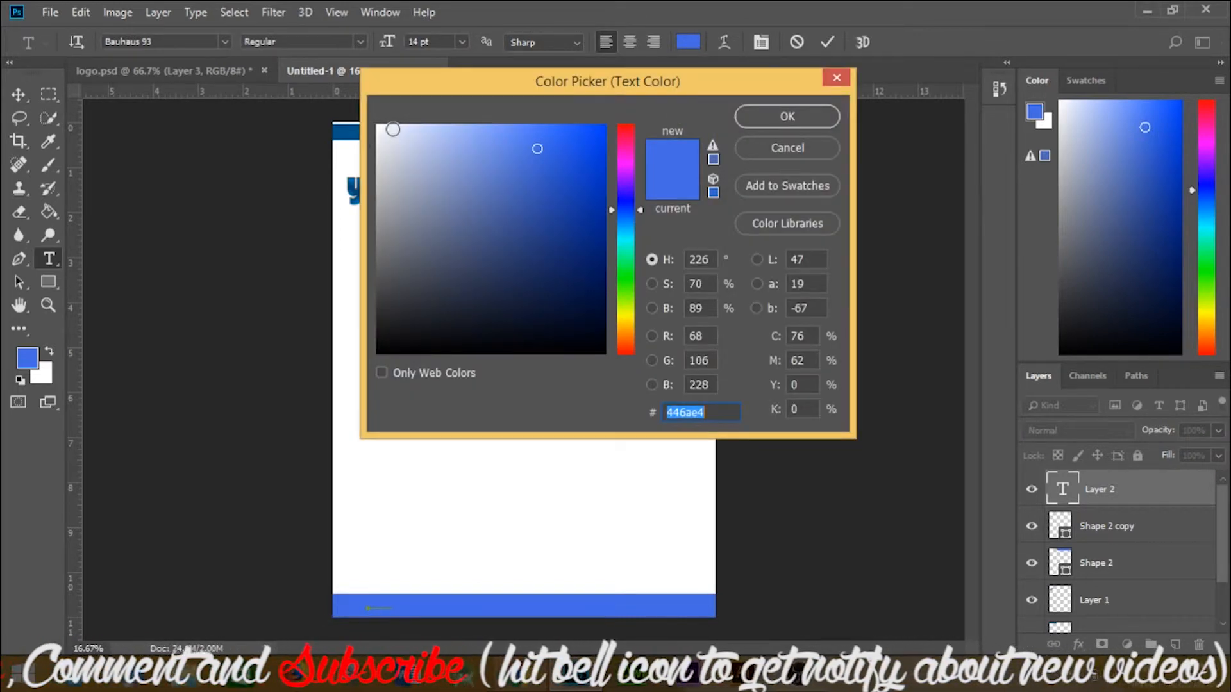
{"action": "left_click", "coordinate": [378, 126]}
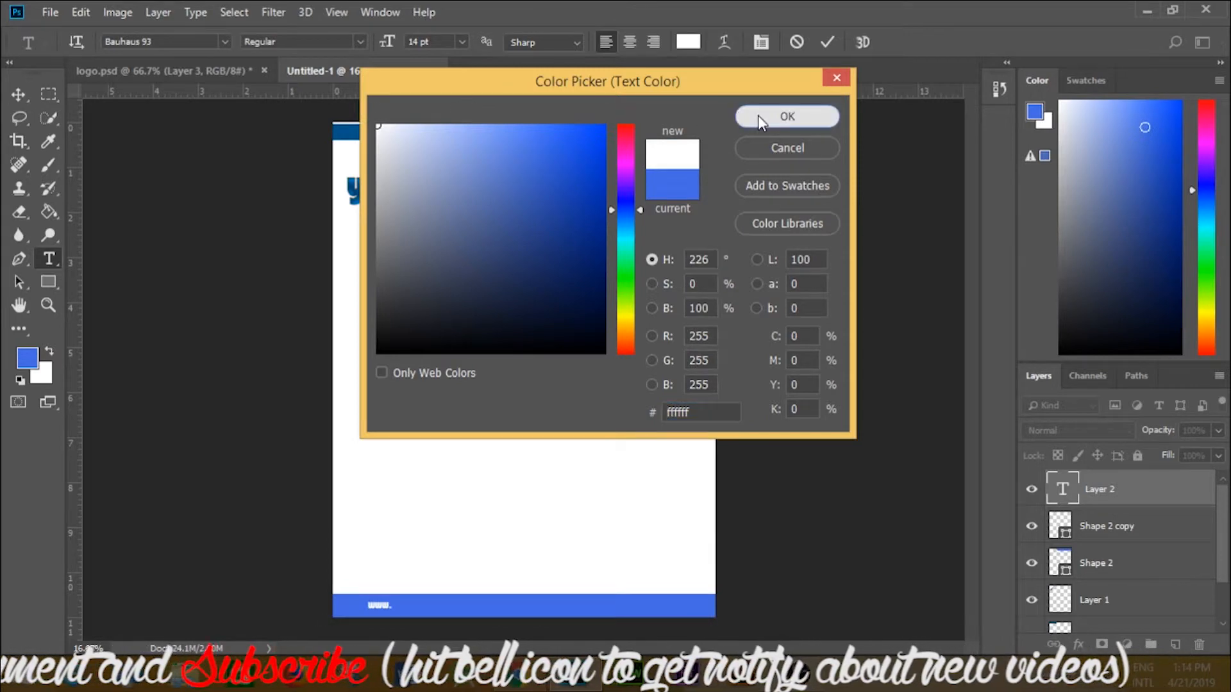
{"action": "left_click", "coordinate": [758, 116]}
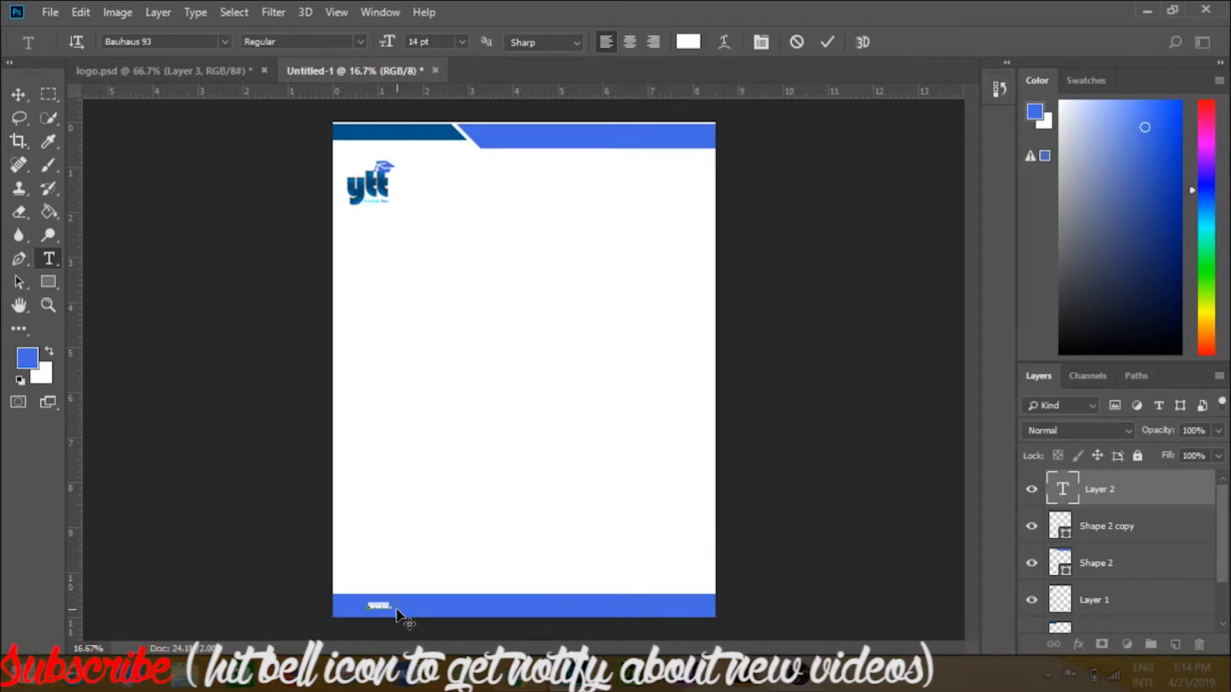
{"action": "type", "text": "youtube"}
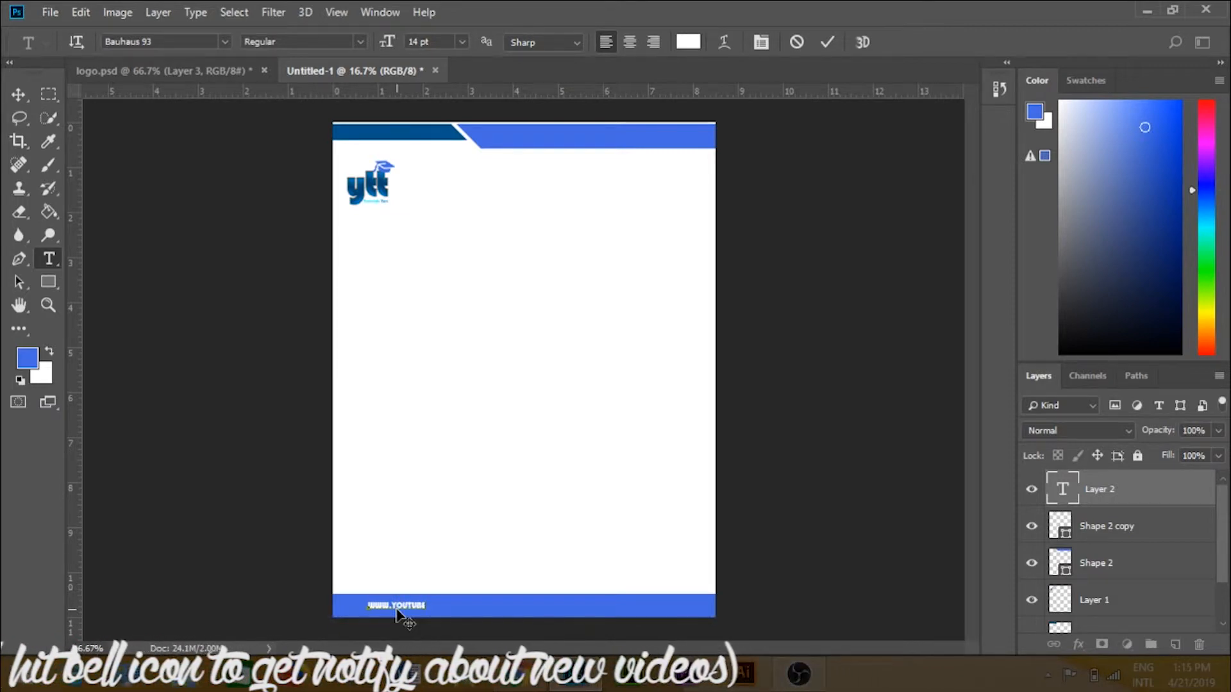
{"action": "type", "text": ".com"}
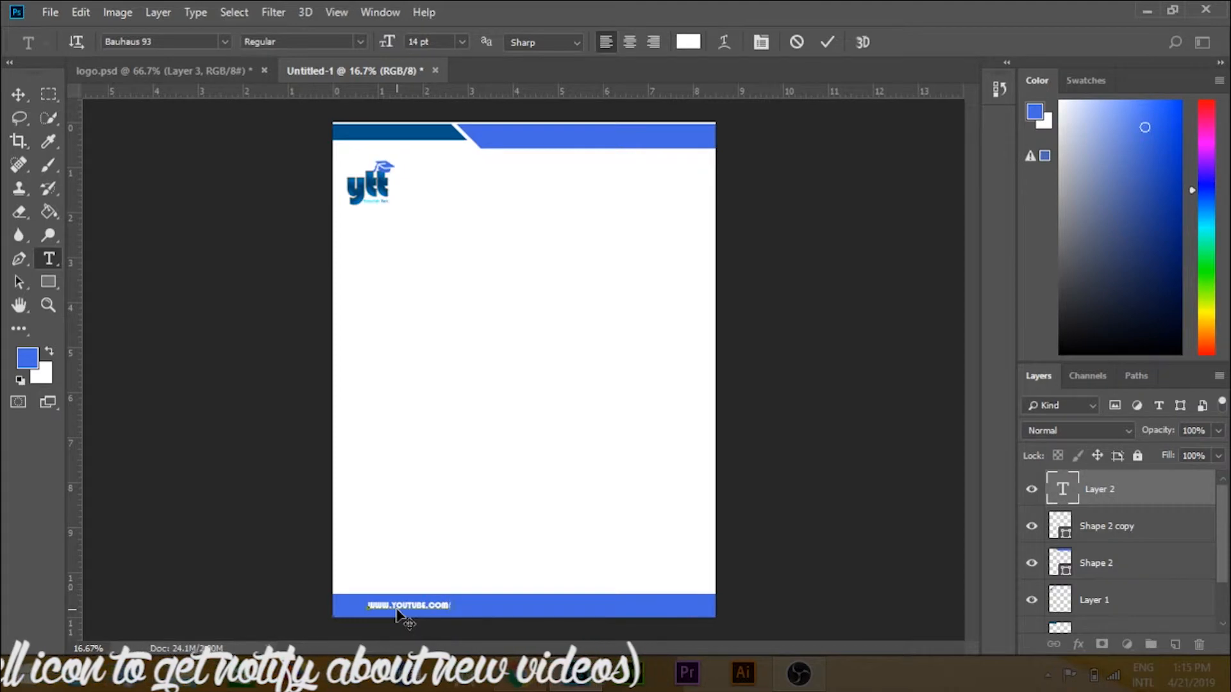
{"action": "type", "text": "/yout"}
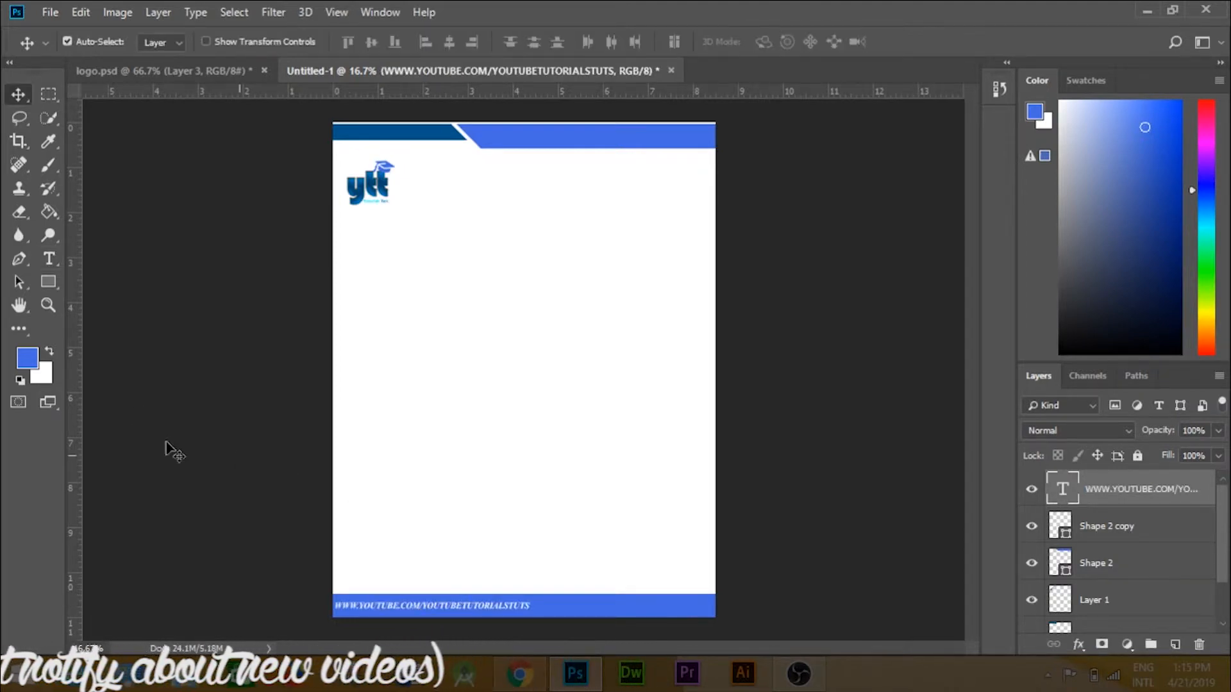
{"action": "left_click", "coordinate": [166, 444]}
Draw a full-height rectangle about 534 by 3294 px along the page's right edge
{"action": "left_click", "coordinate": [50, 283]}
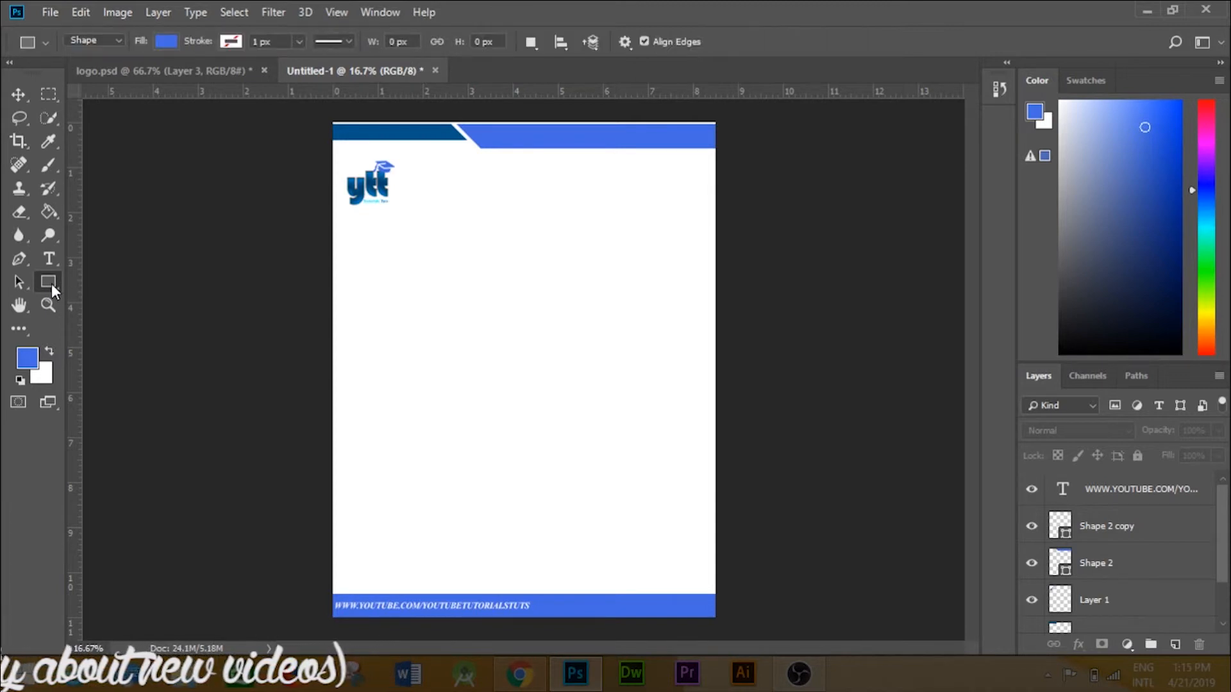
{"action": "left_click", "coordinate": [94, 287]}
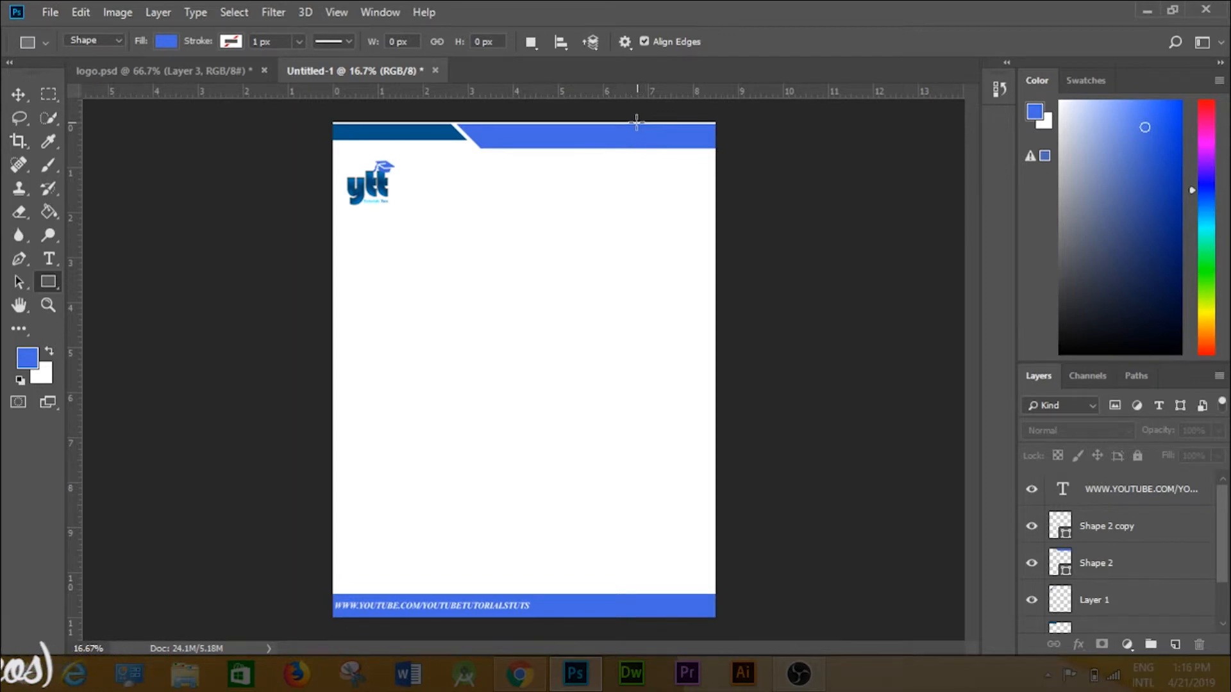
{"action": "left_click_drag", "start_coordinate": [635, 122], "coordinate": [714, 617]}
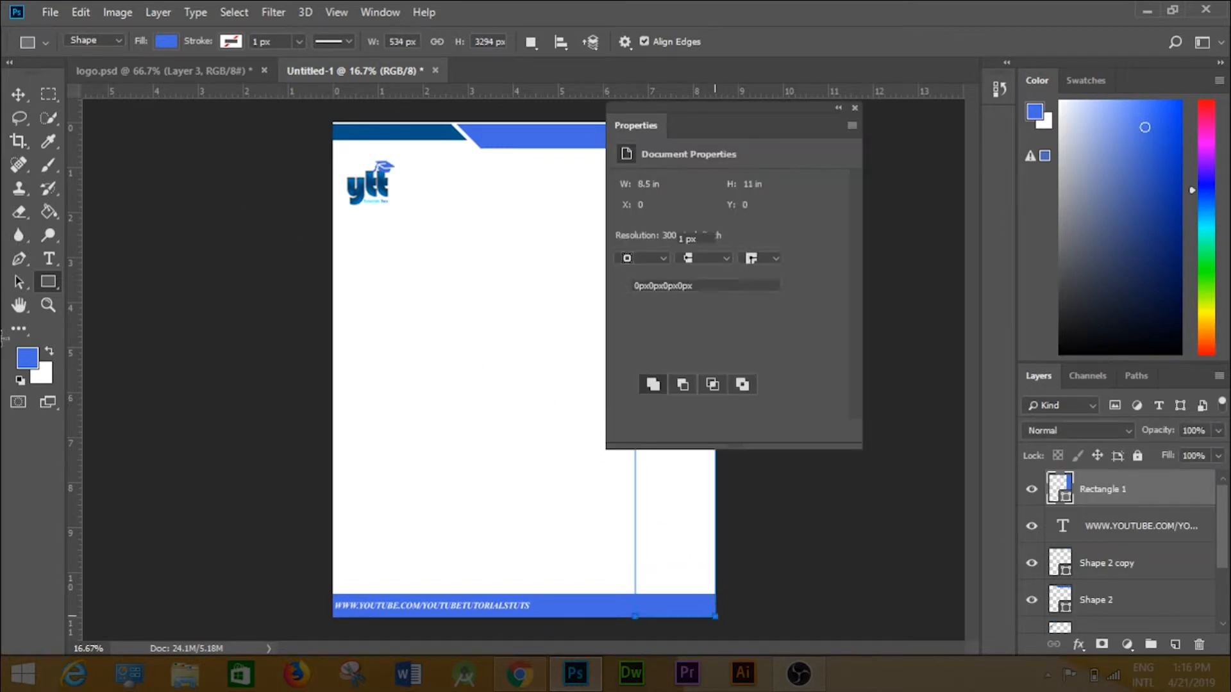
Set the foreground colour to black (#000000) and close the shape's properties
{"action": "left_click", "coordinate": [27, 357]}
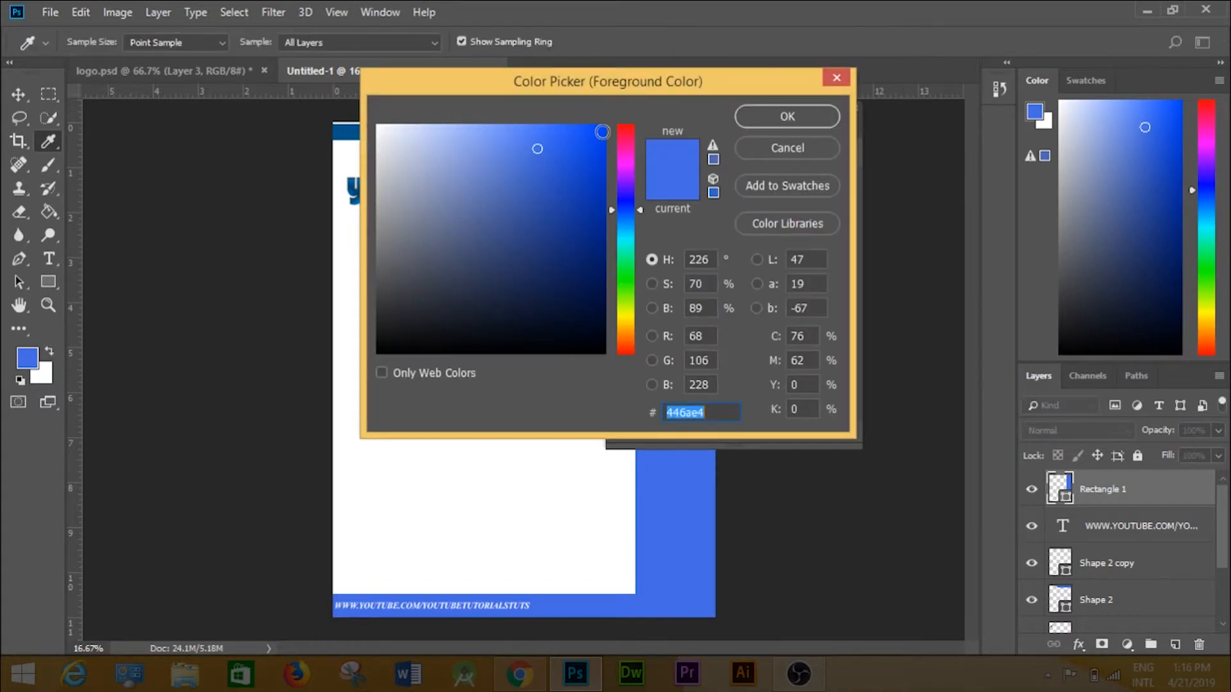
{"action": "left_click", "coordinate": [601, 349]}
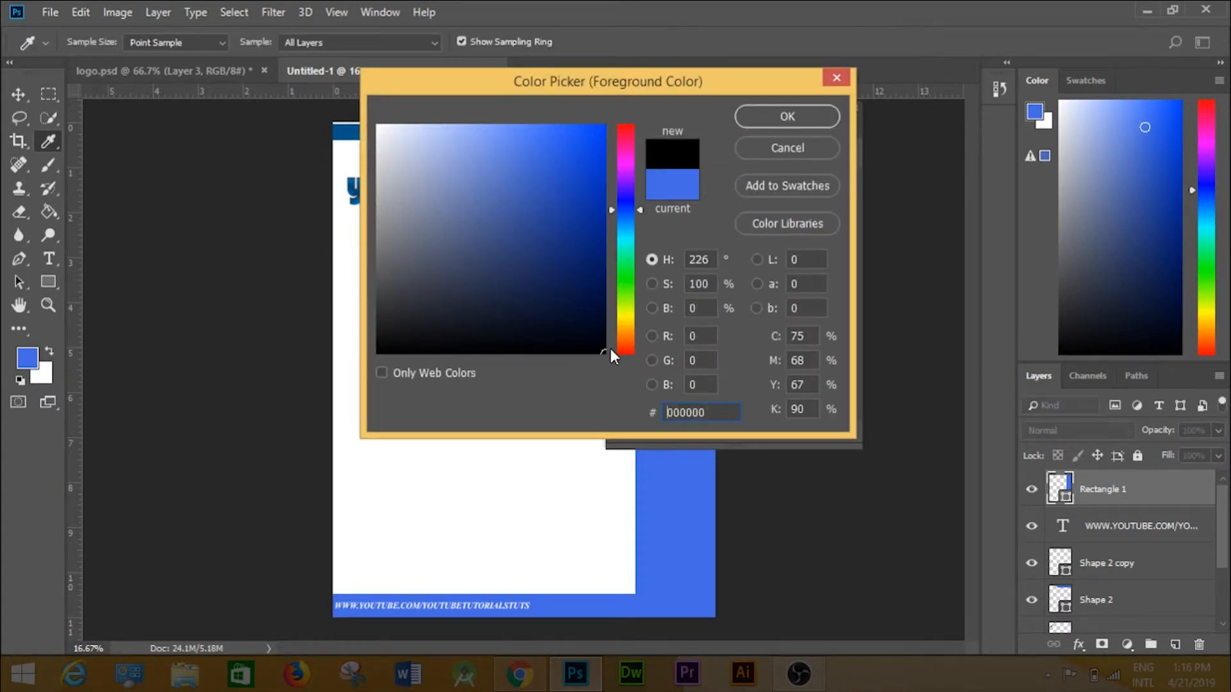
{"action": "left_click", "coordinate": [757, 119]}
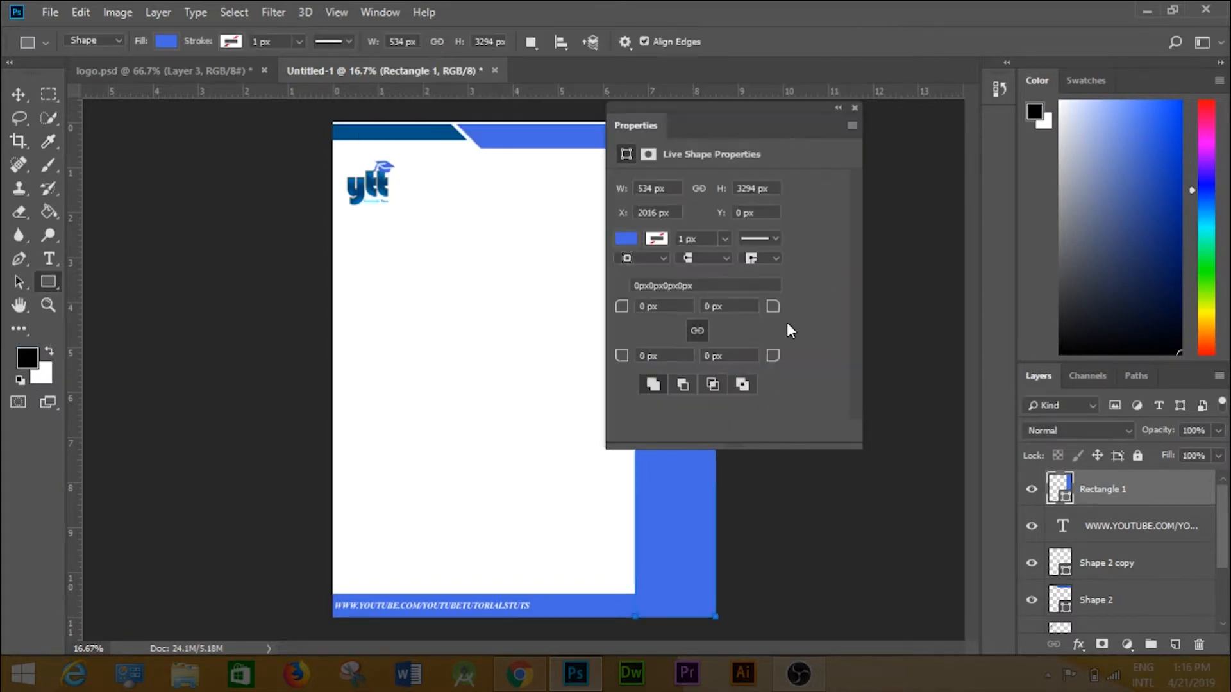
{"action": "left_click", "coordinate": [855, 109]}
Rasterize the Rectangle 1 layer and fill the side strip with black using the Paint Bucket
{"action": "right_click", "coordinate": [1129, 483]}
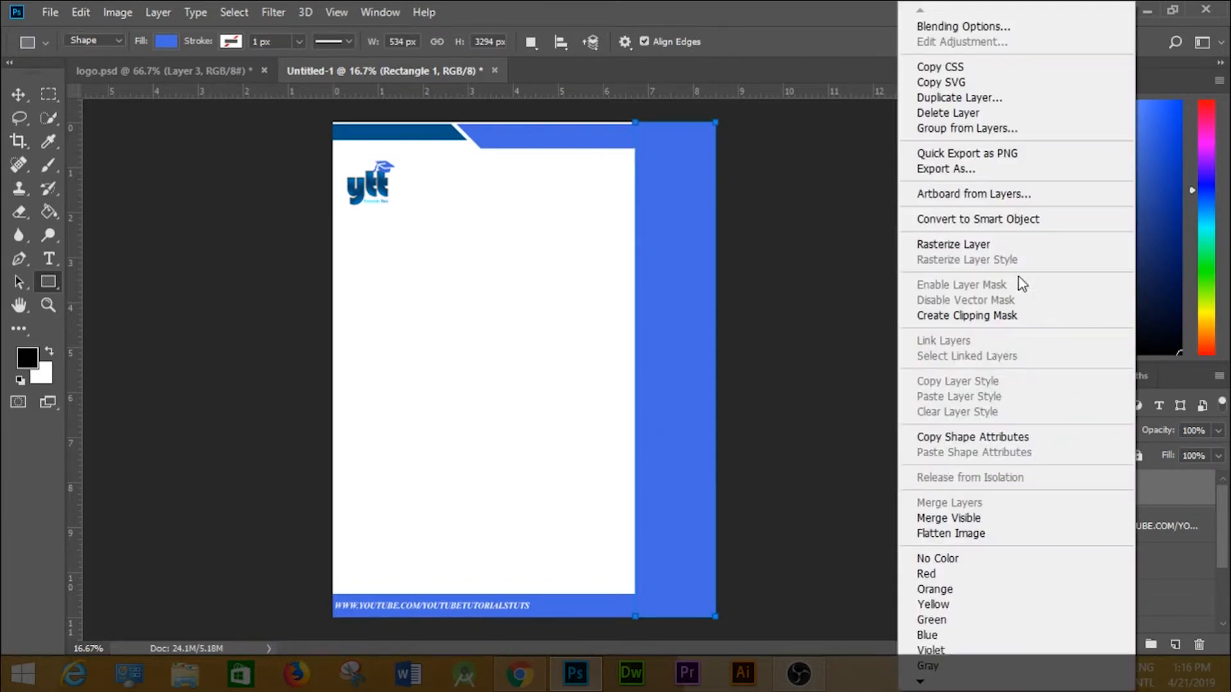
{"action": "left_click", "coordinate": [993, 246]}
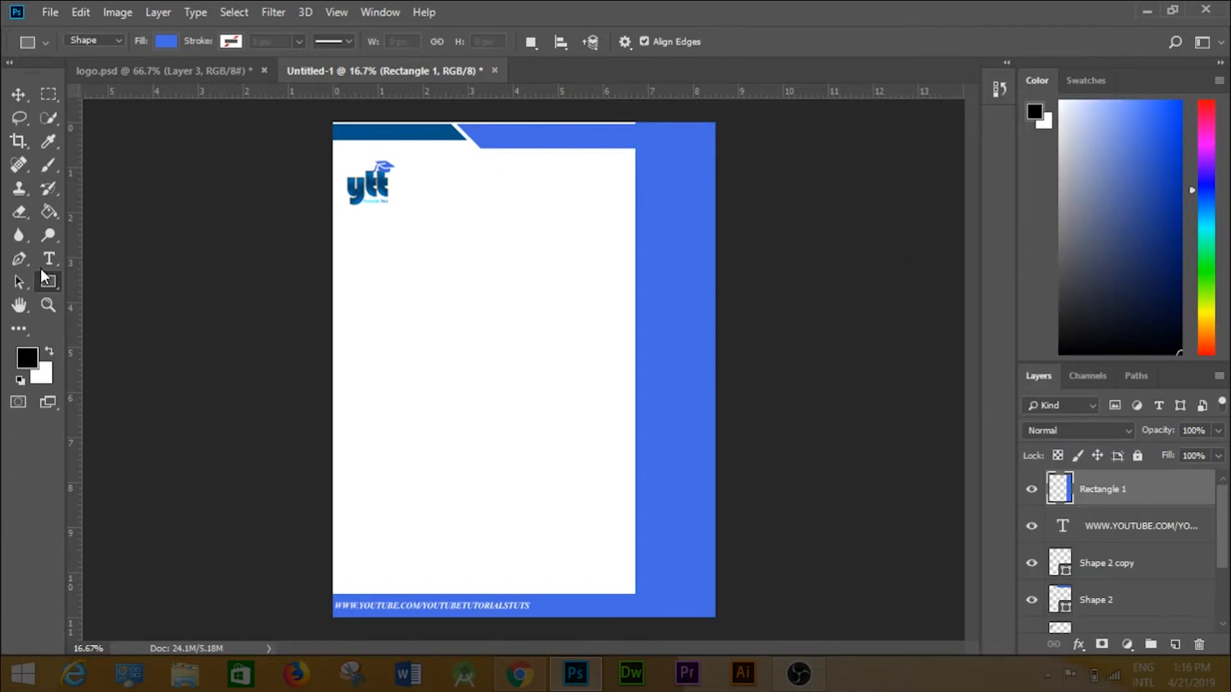
{"action": "key", "text": "g"}
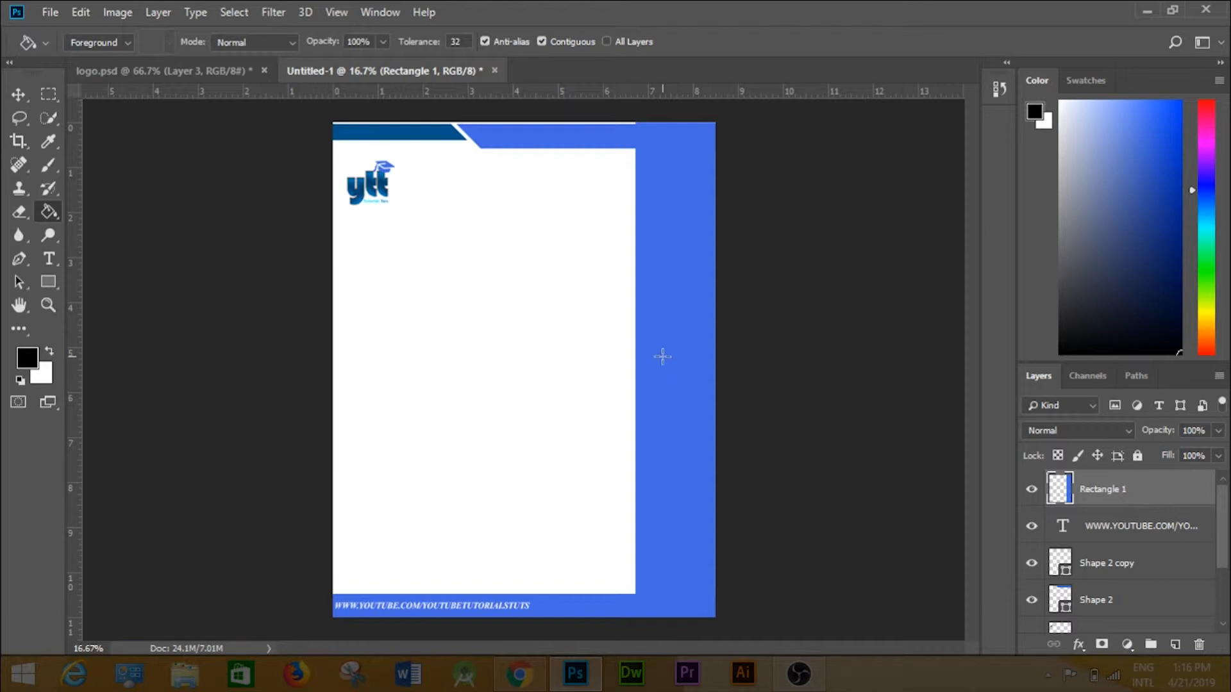
{"action": "left_click", "coordinate": [665, 350]}
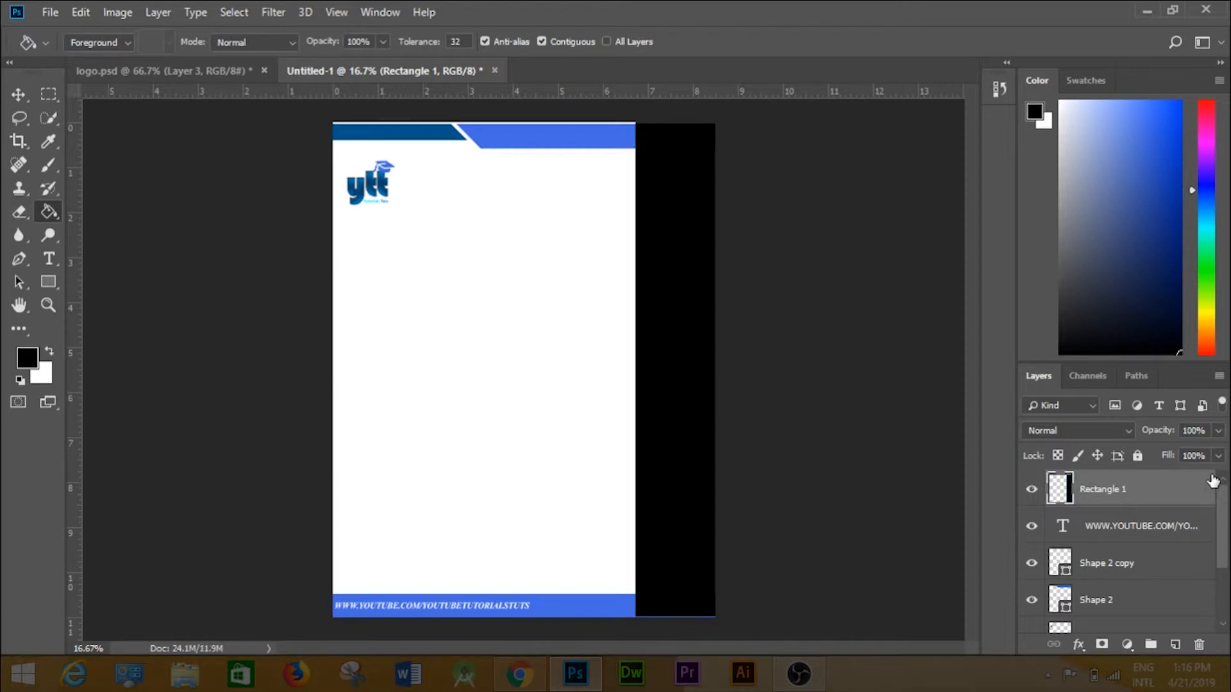
Lower the Fill of the black side strip's layer to 33%
{"action": "left_click", "coordinate": [1218, 455]}
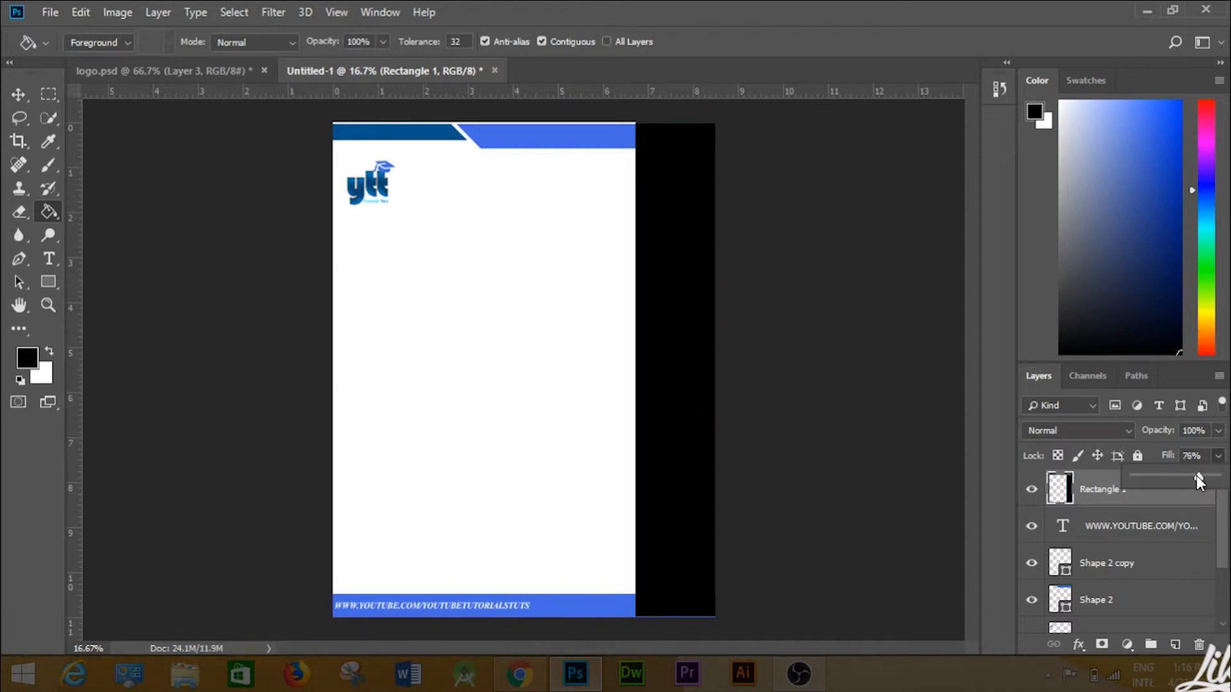
{"action": "left_click_drag", "start_coordinate": [1196, 475], "coordinate": [1171, 481]}
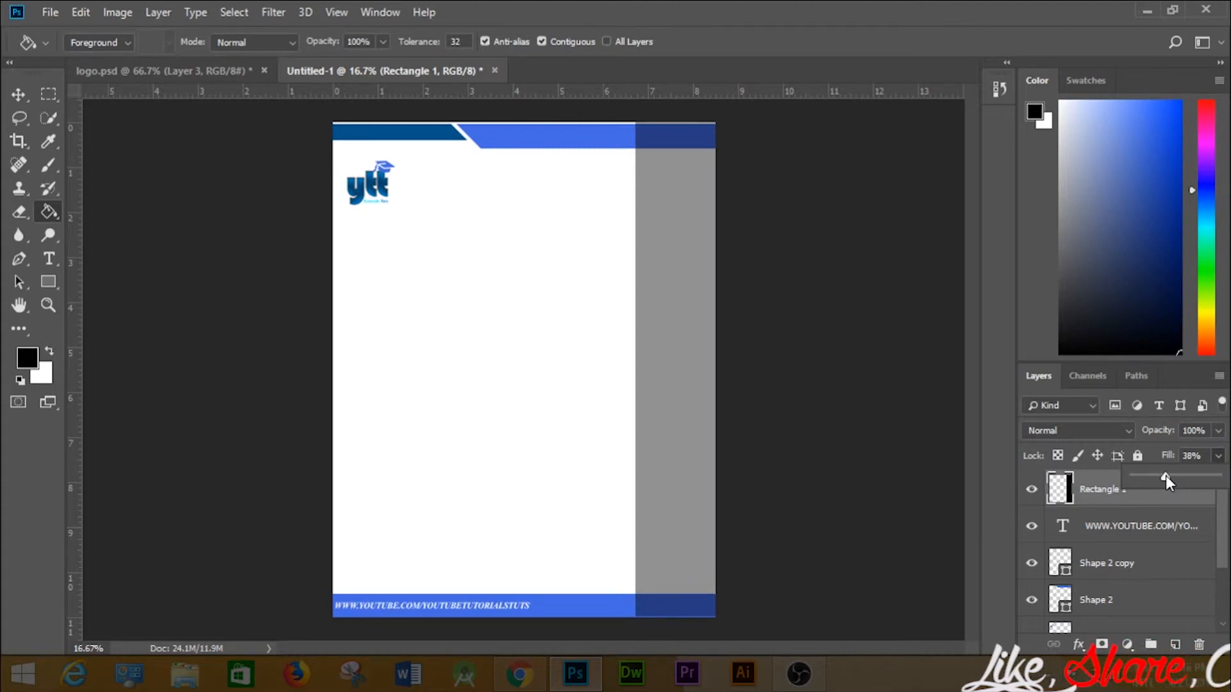
{"action": "left_click_drag", "start_coordinate": [1165, 475], "coordinate": [1163, 476]}
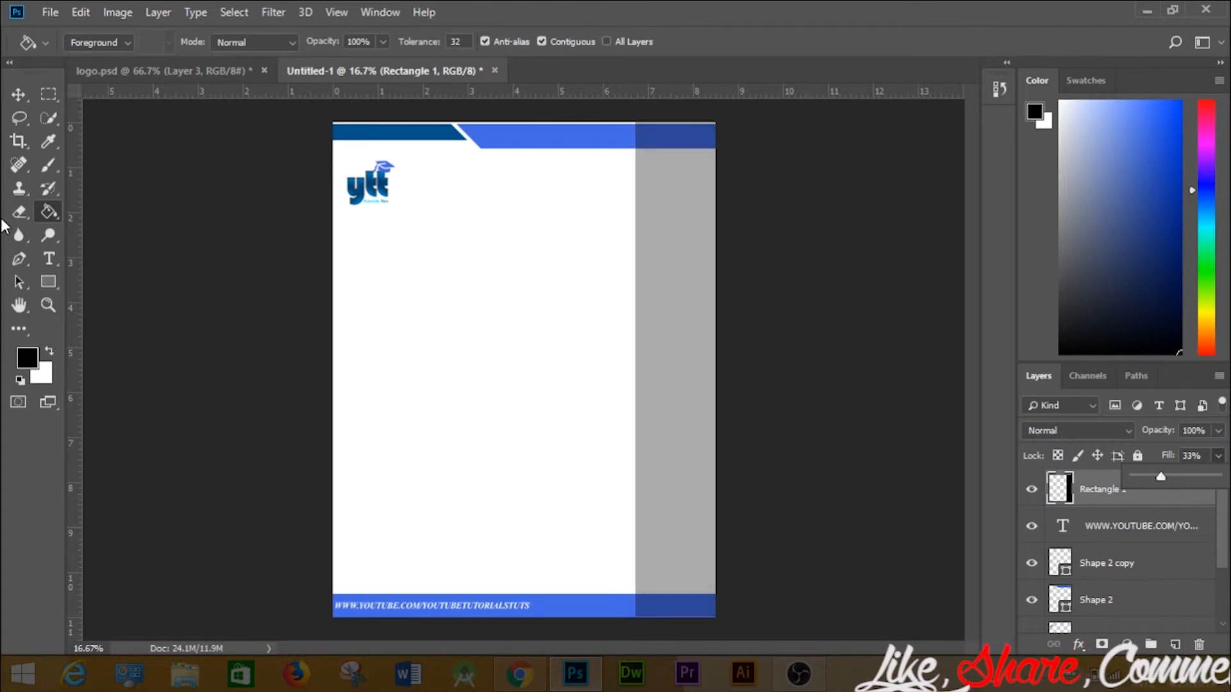
Deselect the side strip and move the ytt logo slightly left, close to the page's left edge
{"action": "left_click", "coordinate": [18, 95]}
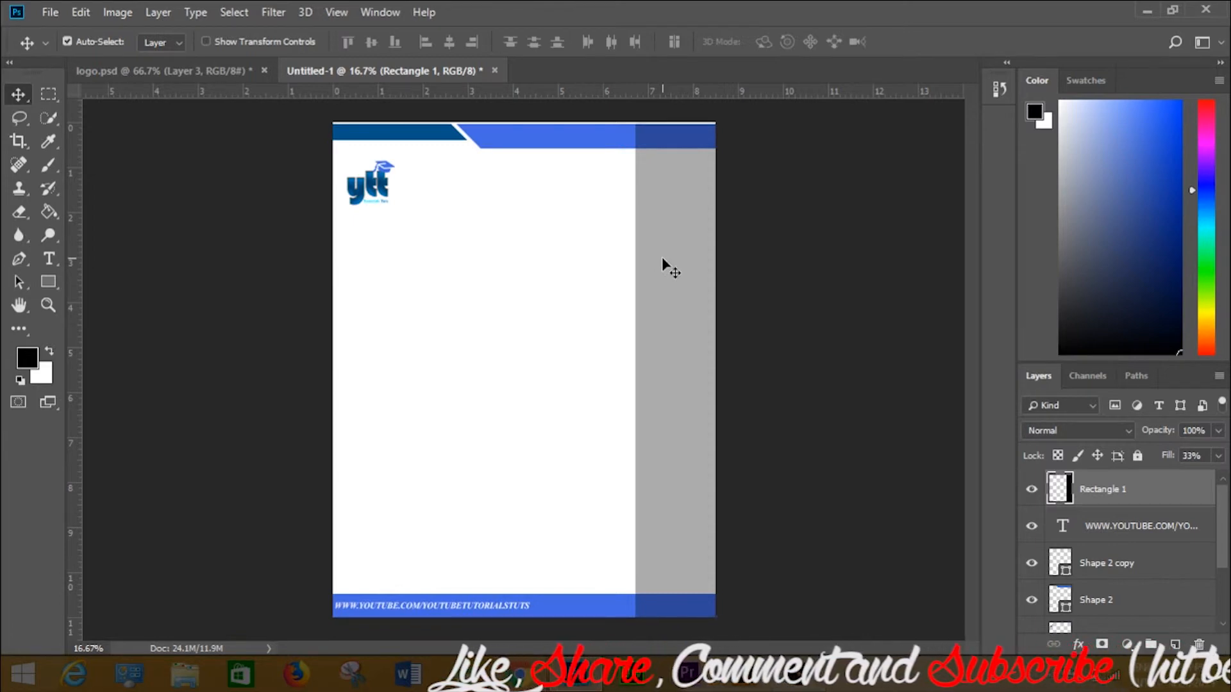
{"action": "left_click", "coordinate": [865, 333]}
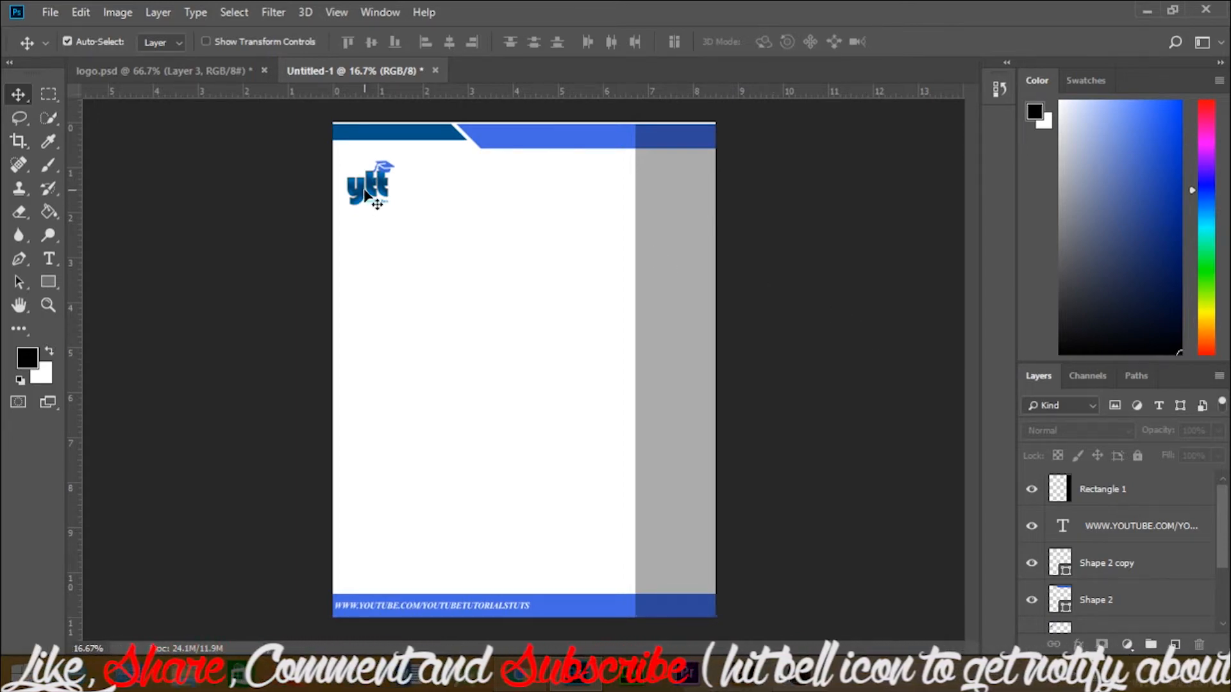
{"action": "mouse_move", "coordinate": [365, 194]}
{"action": "left_mouse_down"}
{"action": "mouse_move", "coordinate": [426, 259]}
{"action": "mouse_move", "coordinate": [342, 224]}
{"action": "mouse_move", "coordinate": [344, 191]}
{"action": "left_mouse_up"}
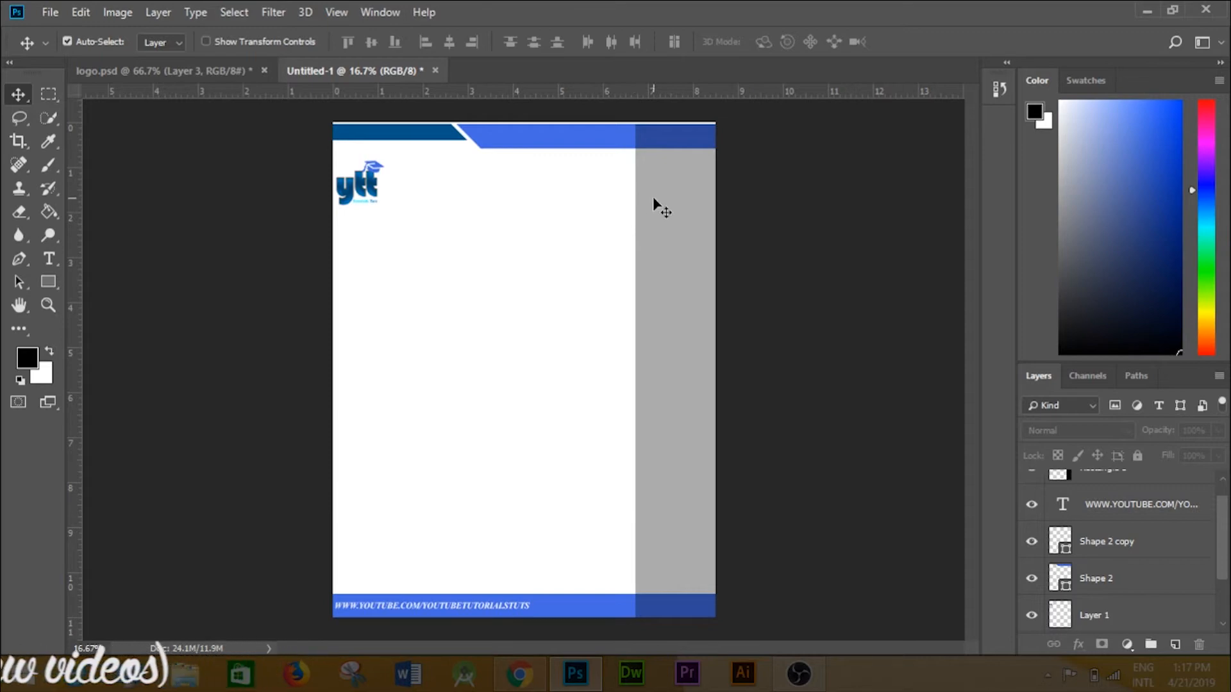
Draw a paragraph text box about 6.4 by 7.7 in between the logo and the footer and insert the Lorem ipsum paragraph in it
{"action": "key", "text": "t"}
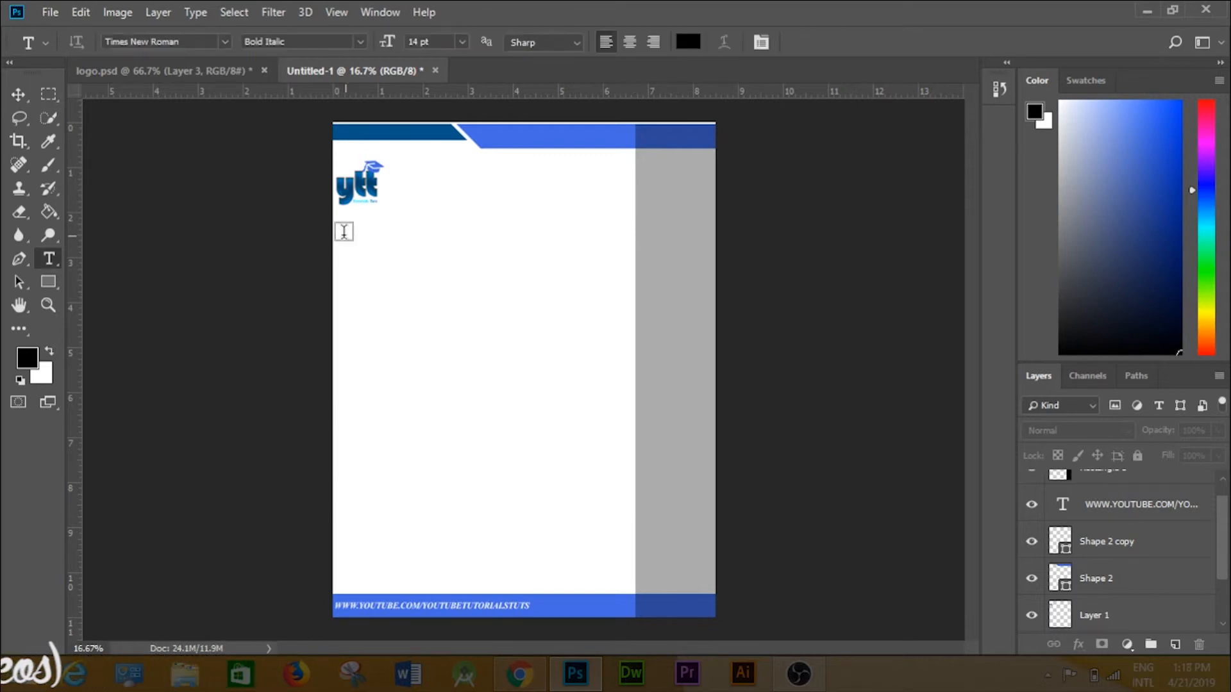
{"action": "left_click_drag", "start_coordinate": [335, 232], "coordinate": [621, 575]}
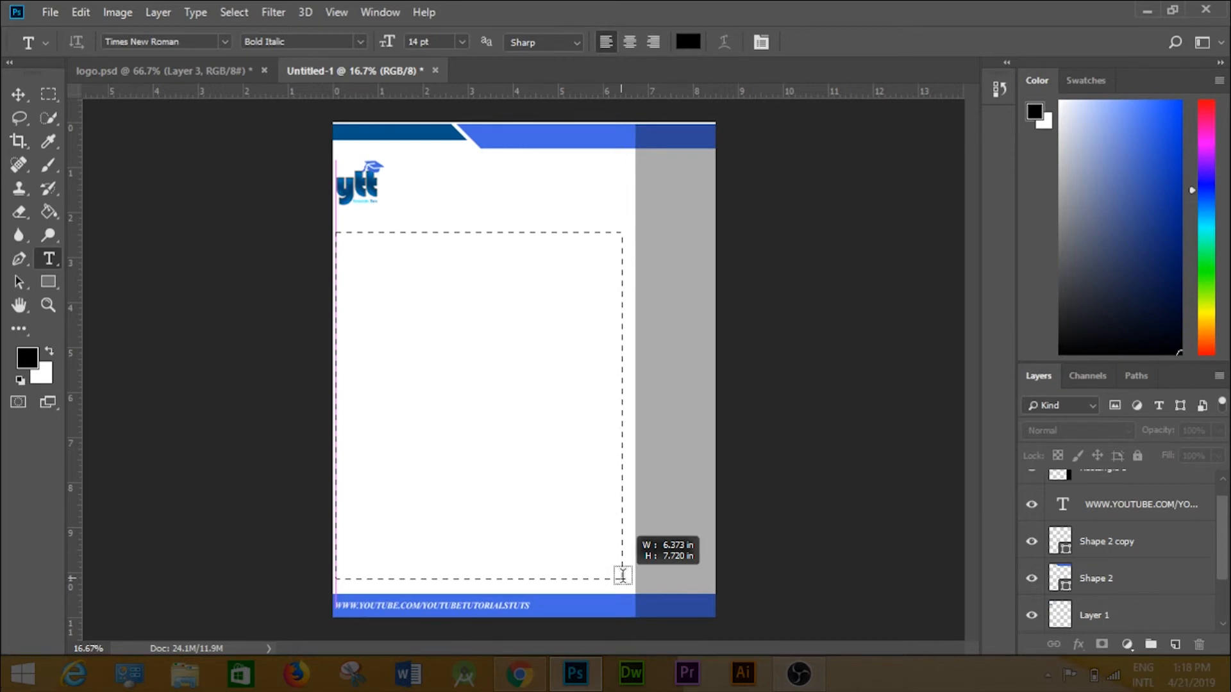
{"action": "left_click_drag", "start_coordinate": [621, 575], "coordinate": [628, 584]}
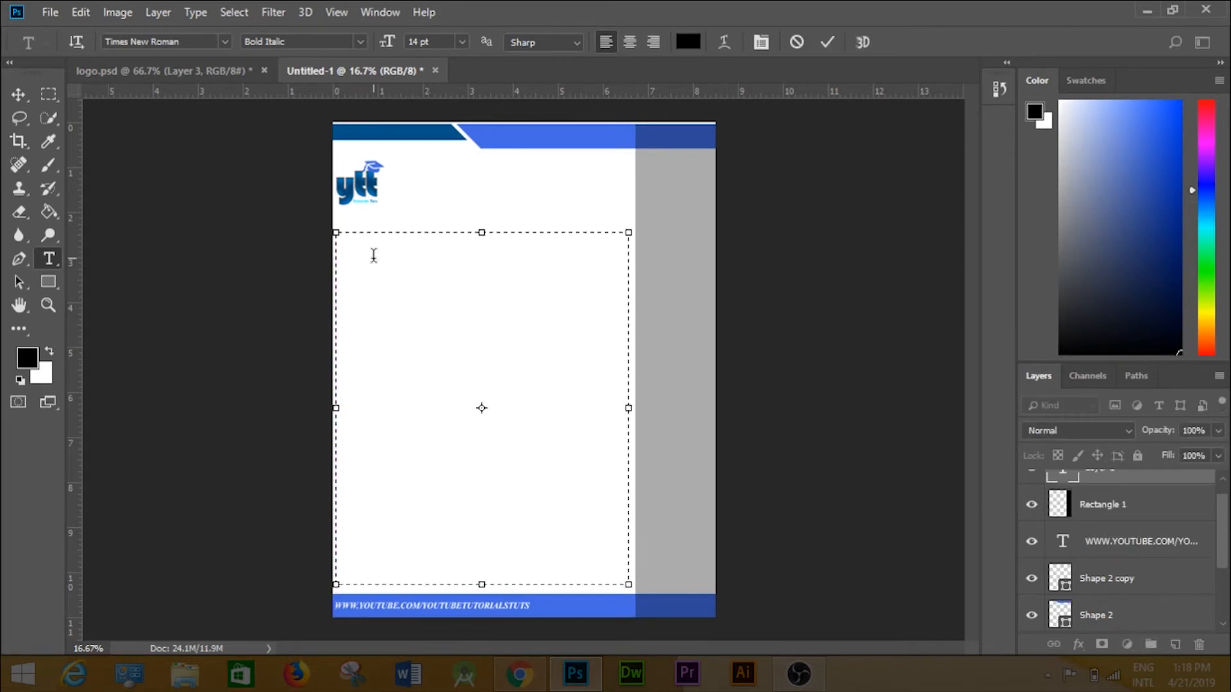
{"action": "type", "text": "\"Lorem ipsum dolor sit amet, consectetur adipiscing elit, sed do eiusmod tempor incididunt ut labore et dolore magna aliqua. Ut enim ad minim veniam, quis nostrud exercitation ullamco laboris nisi ut aliquip ex ea commodo consequat. Duis aute irure dolor in reprehenderit in voluptate velit esse cillum dolore eu fugiat nulla pariatur. Excepteur sint occaecat cupidatat non proident, sunt in culpa qui officia deserunt mollit anim id est laborum.\""}
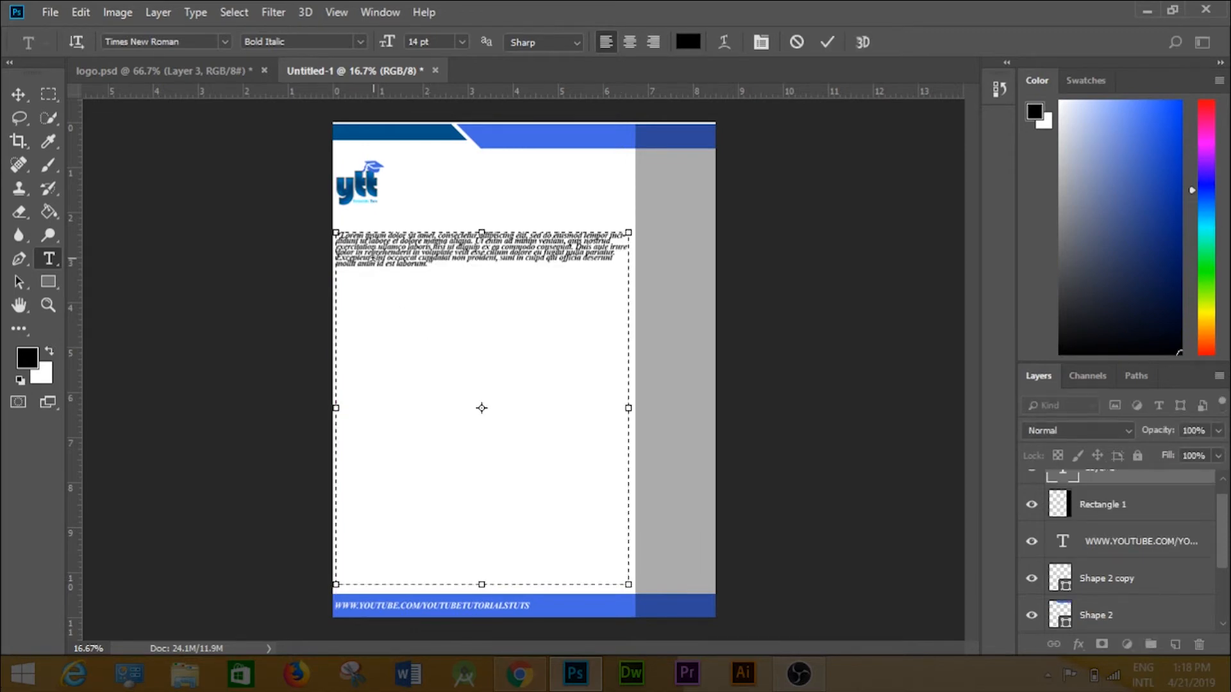
Set the body text to 16 pt and repeat the Lorem ipsum paragraph until it nearly fills the text box
{"action": "key", "text": "ctrl+a"}
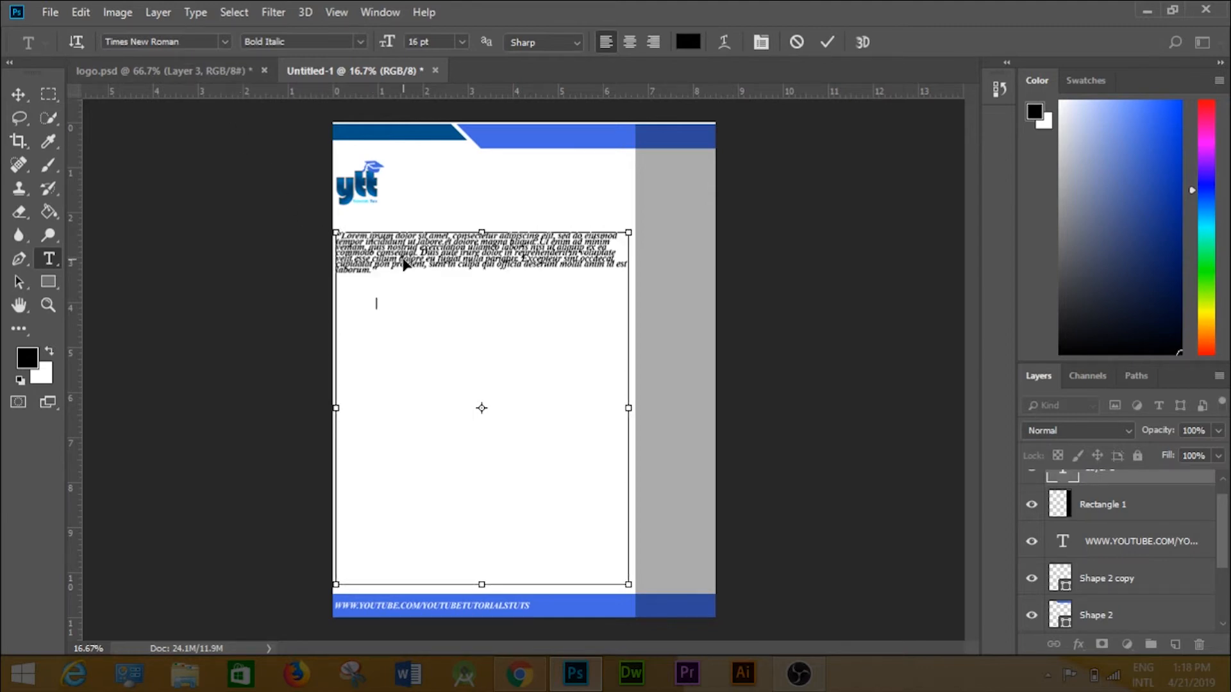
{"action": "type", "text": "\"Lorem ipsum dolor sit amet, consectetur adipiscing elit, sed do eiusmod tempor incididunt ut labore et dolore magna aliqua. Ut enim ad minim veniam, quis nostrud exercitation ullamco laboris nisi ut aliquip ex ea commodo consequat. Duis aute irure dolor in reprehenderit in voluptate velit esse cillum dolore eu fugiat nulla pariatur. Excepteur sint occaecat cupidatat non proident, sunt in culpa qui officia deserunt mollit anim id est laborum.\""}
{"action": "key", "text": "ctrl+v"}
{"action": "key", "text": "ctrl+v"}
{"action": "key", "text": "ctrl+v"}
{"action": "key", "text": "ctrl+v"}
{"action": "key", "text": "ctrl+v"}
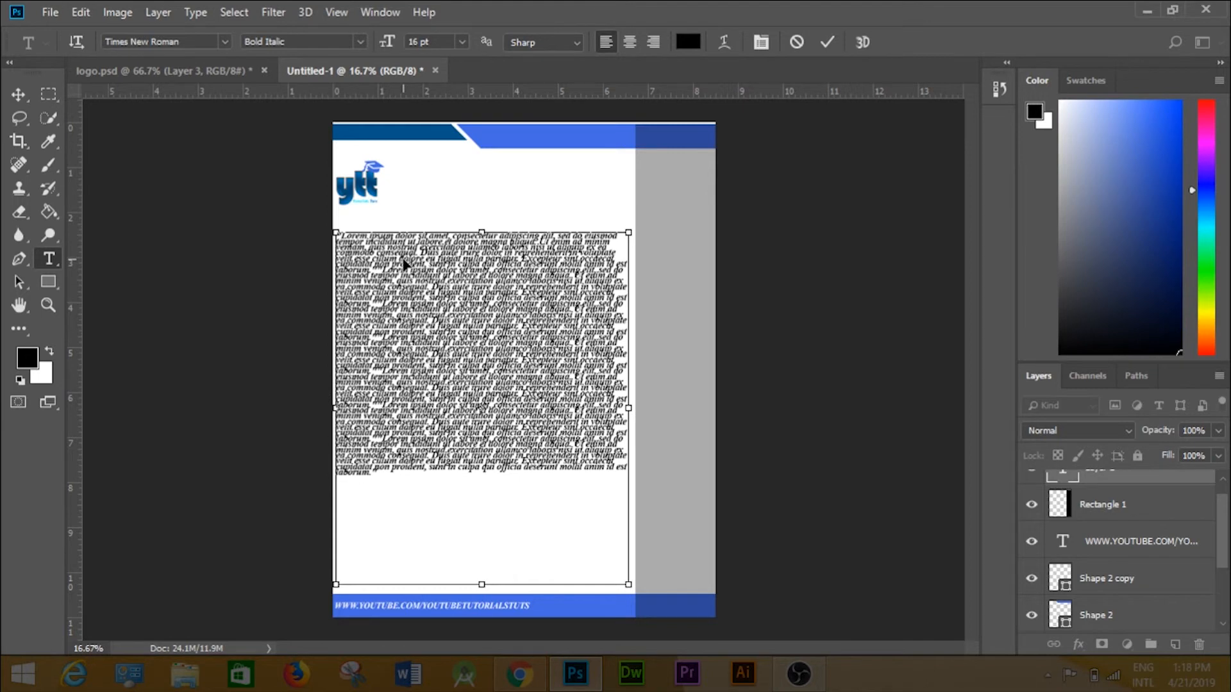
{"action": "key", "text": "ctrl+v"}
{"action": "key", "text": "ctrl+v"}
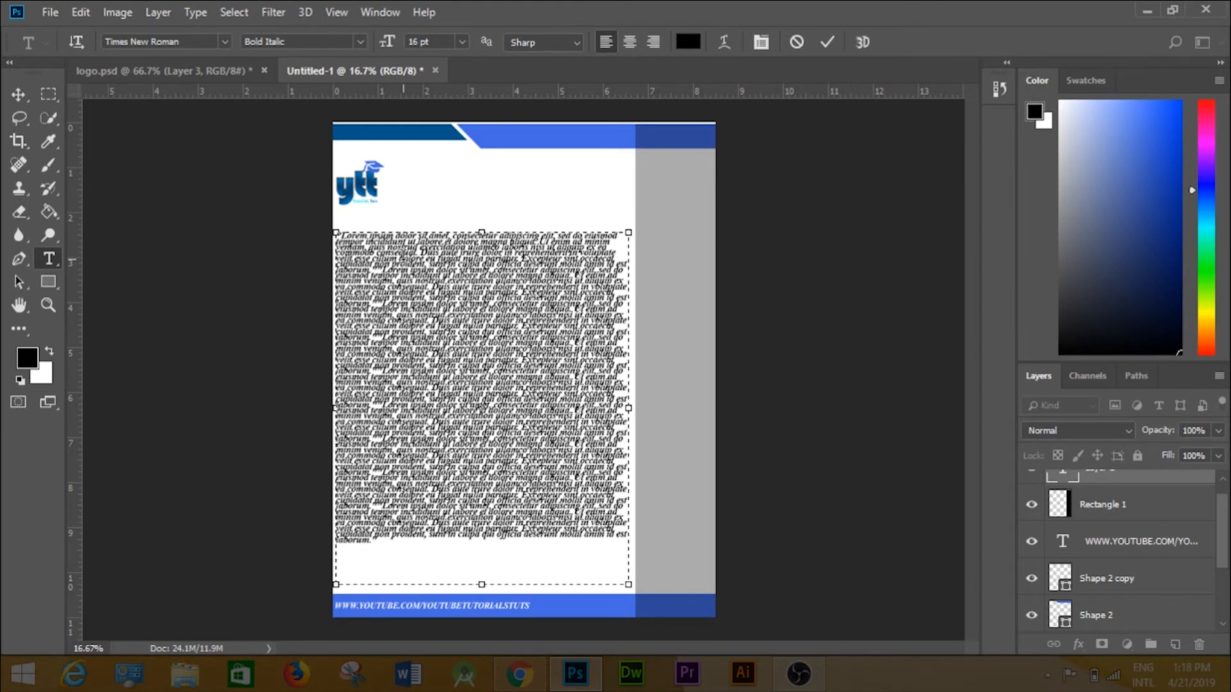
Right-align all of the Lorem ipsum body text and commit the text edit
{"action": "key", "text": "ctrl"}
{"action": "key", "text": "ctrl+a"}
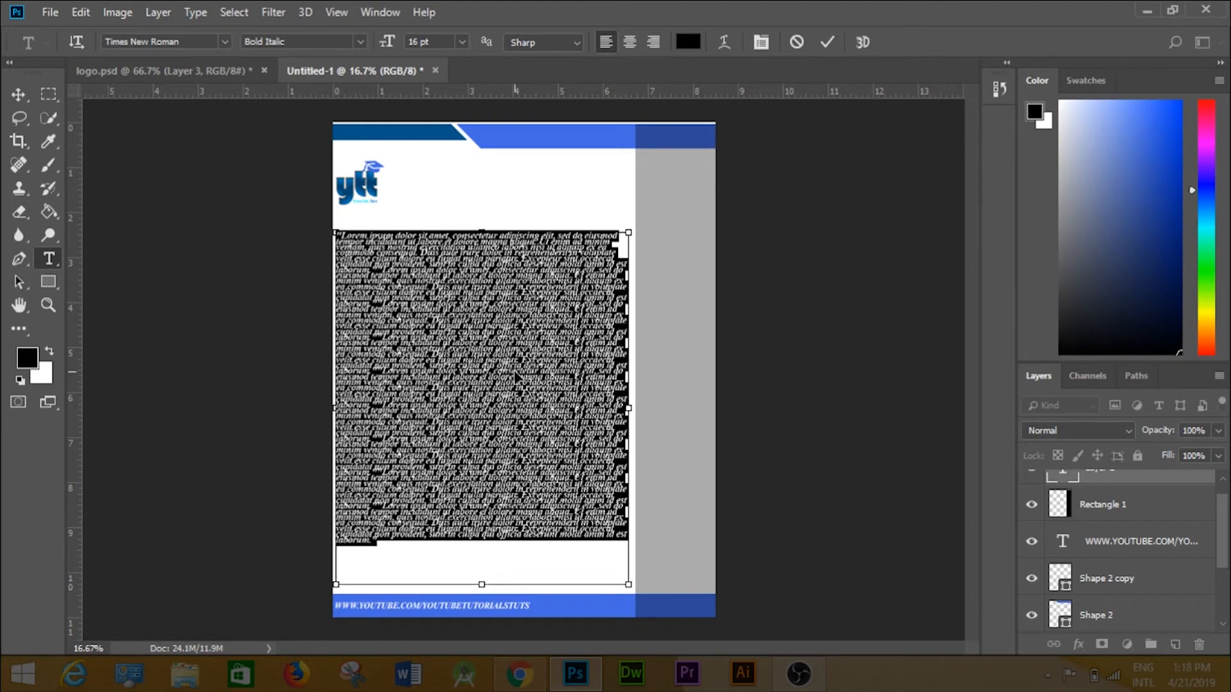
{"action": "left_click", "coordinate": [653, 45]}
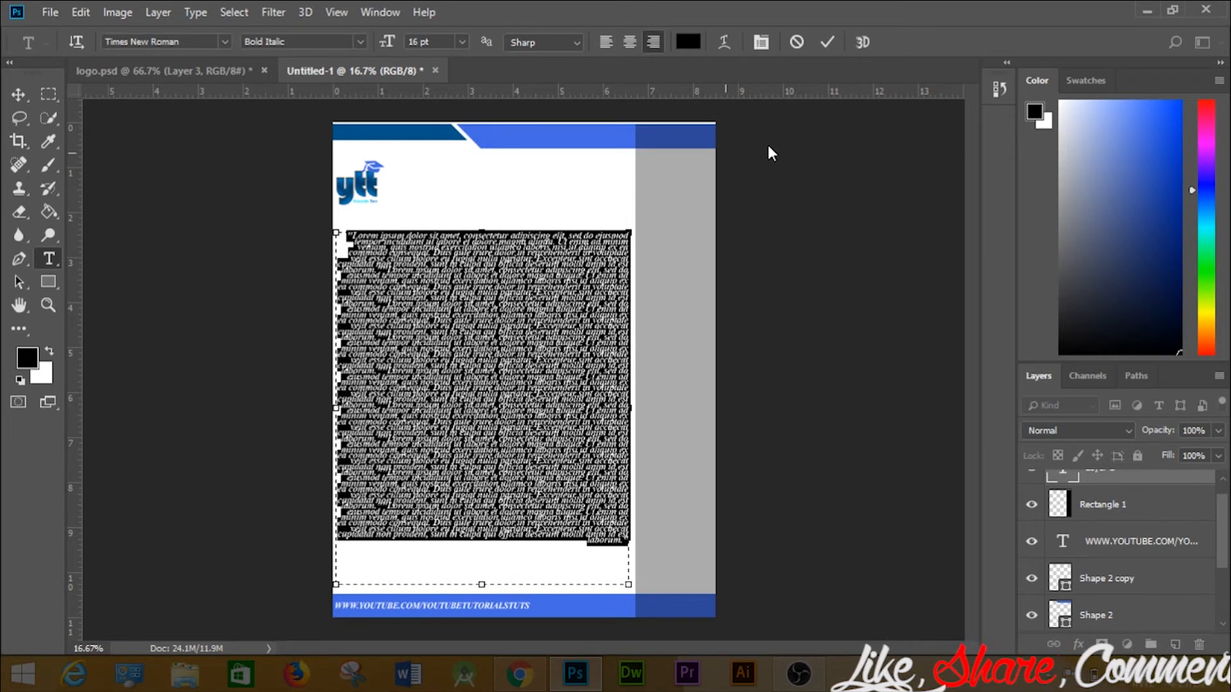
{"action": "left_click", "coordinate": [798, 141]}
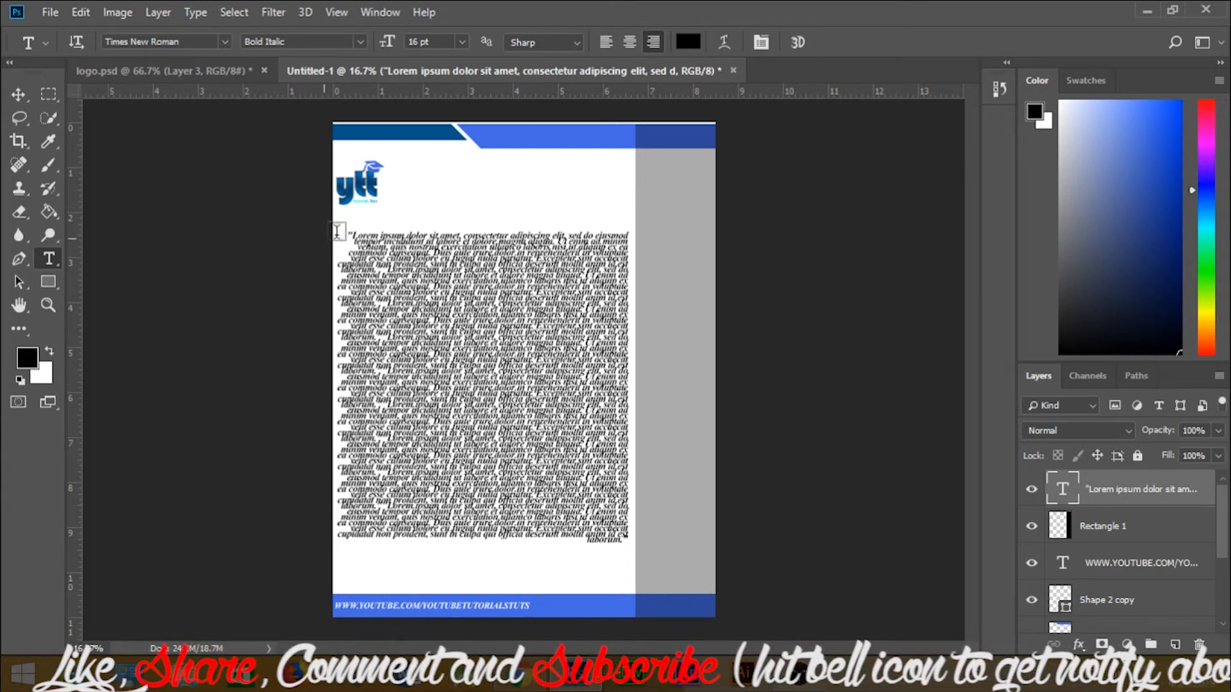
Add a separate text line reading "Date:" in the blank area between the header and the body text, beside the ytt logo
{"action": "left_click", "coordinate": [517, 195]}
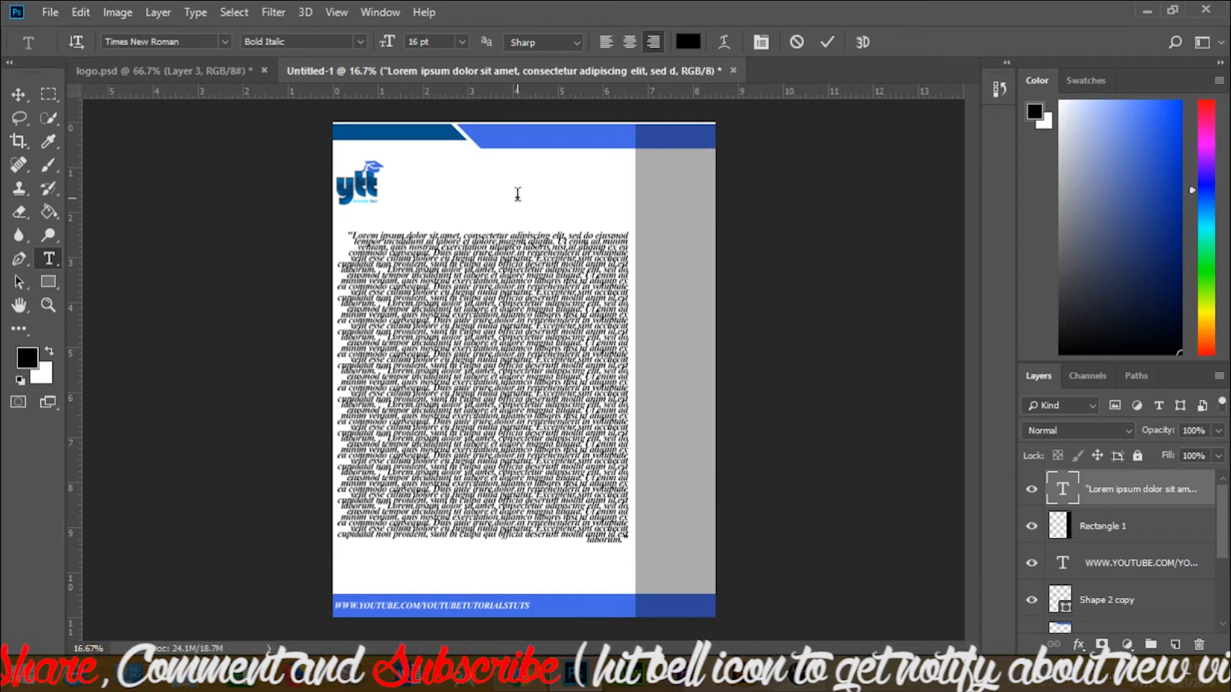
{"action": "type", "text": "date"}
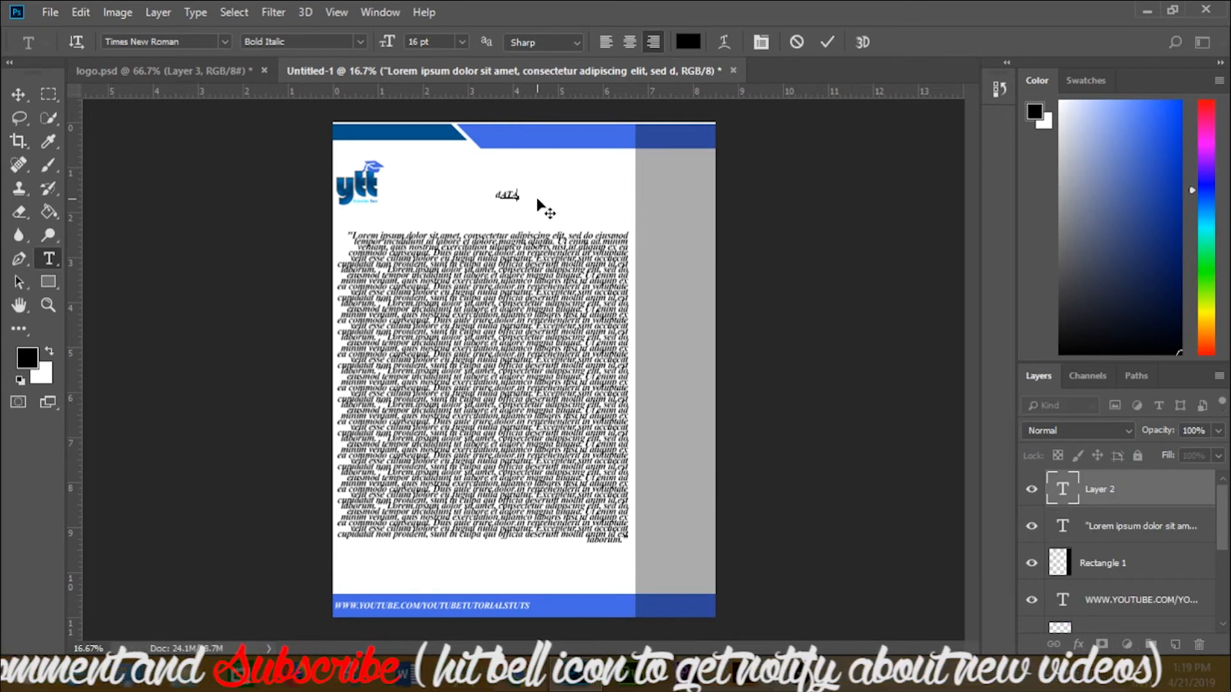
{"action": "key", "text": "BackSpace"}
{"action": "key", "text": "BackSpace"}
{"action": "key", "text": "BackSpace"}
{"action": "key", "text": "BackSpace"}
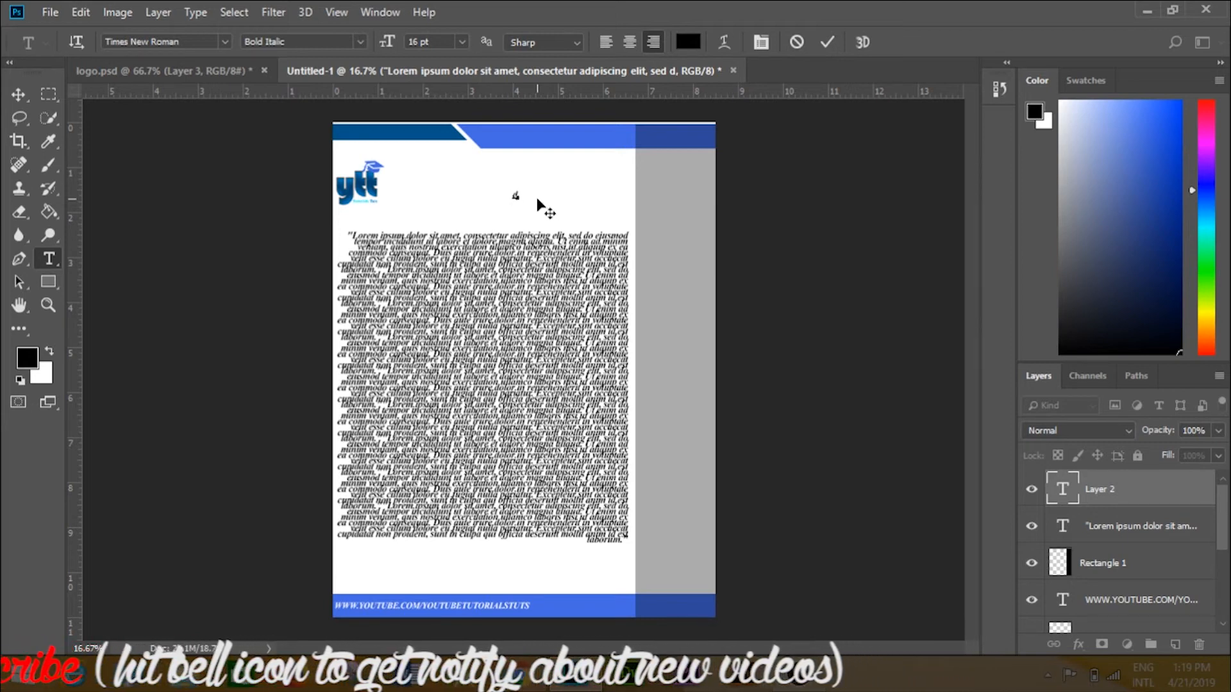
{"action": "key", "text": "BackSpace"}
{"action": "type", "text": "D"}
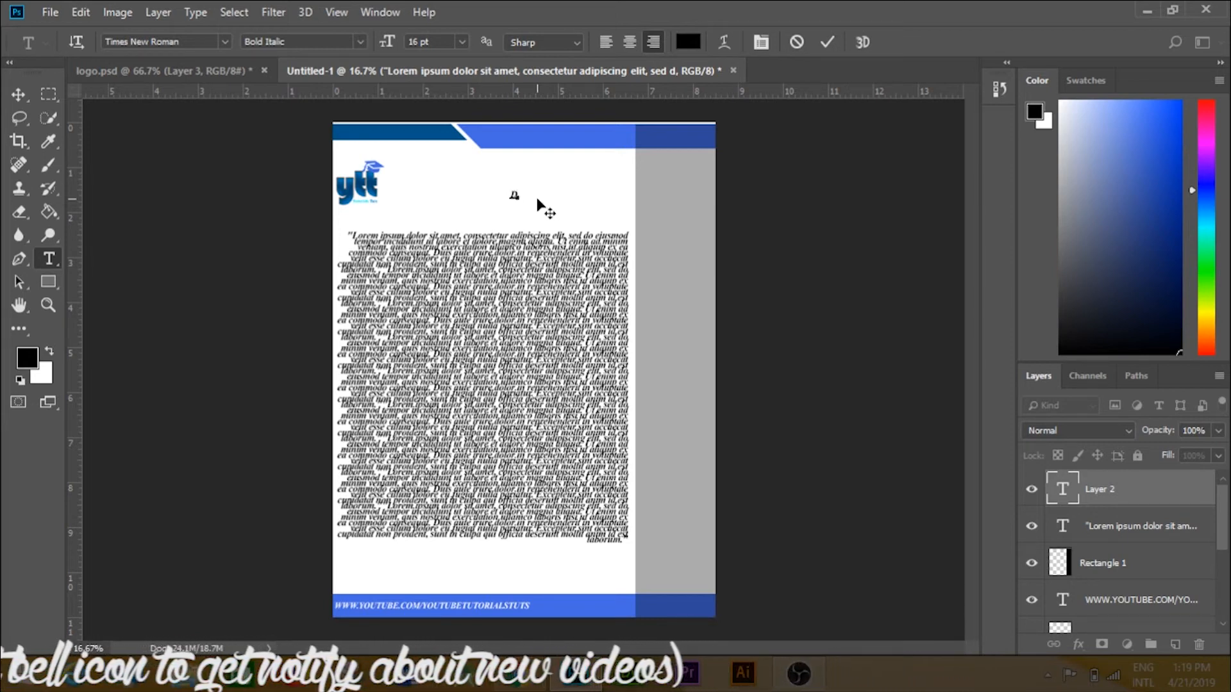
{"action": "type", "text": "ate"}
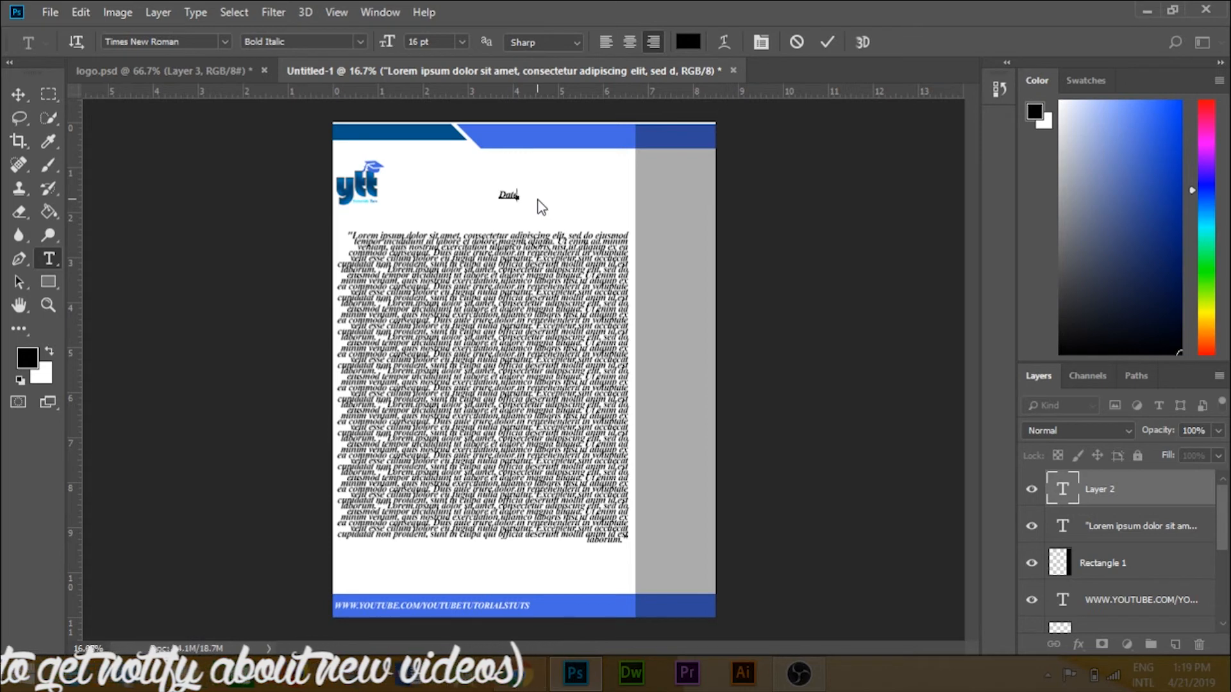
{"action": "type", "text": ":"}
{"action": "left_click", "coordinate": [829, 42]}
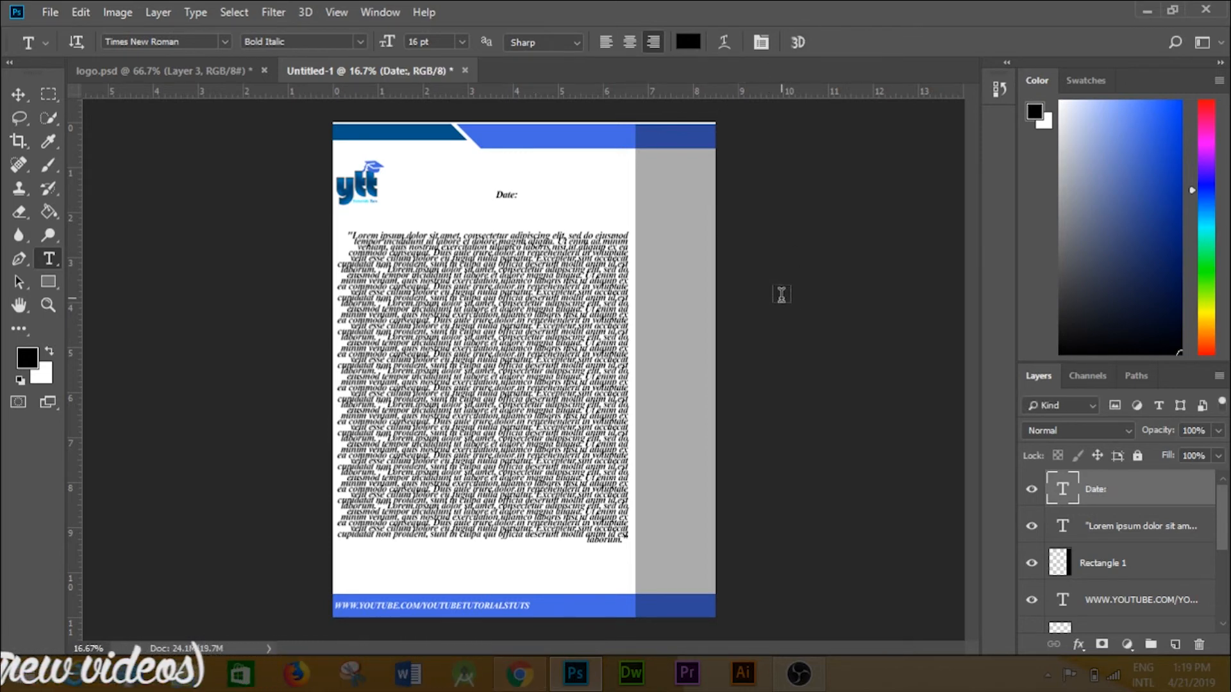